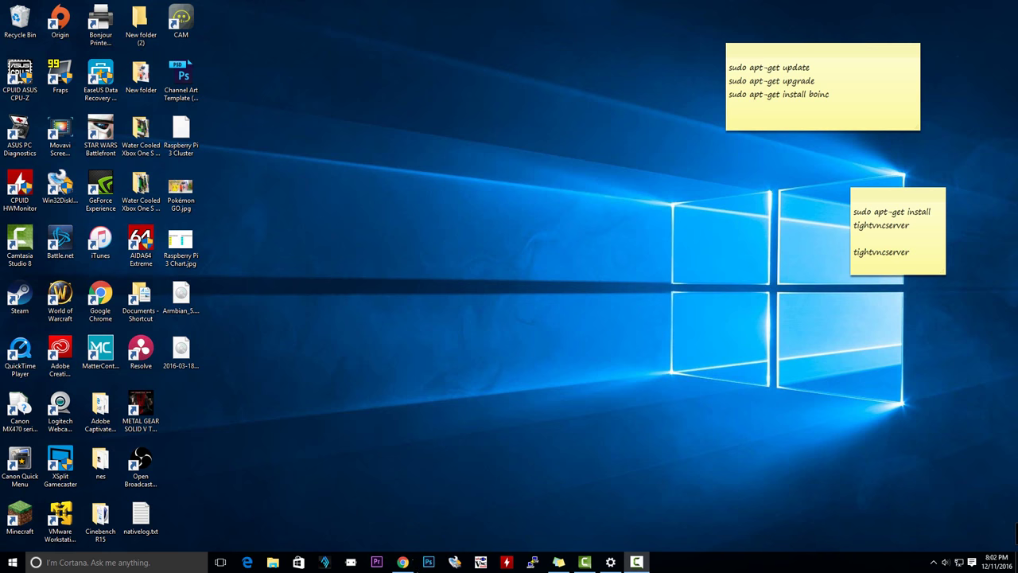
Restore Chrome on the boinc.berkeley.edu home page, then switch over to the SETI@home tab
left_click(402, 561)
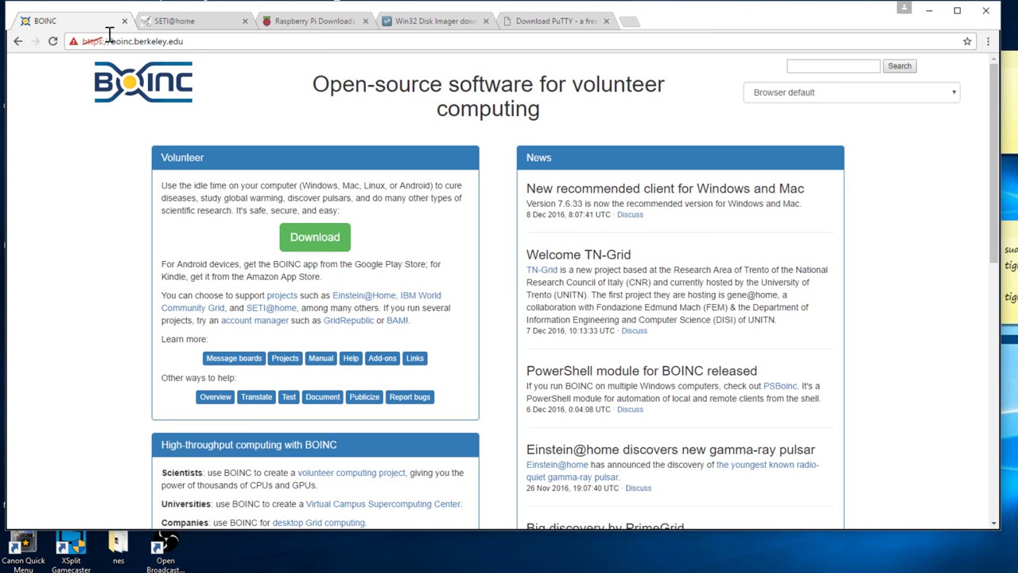
left_click(168, 24)
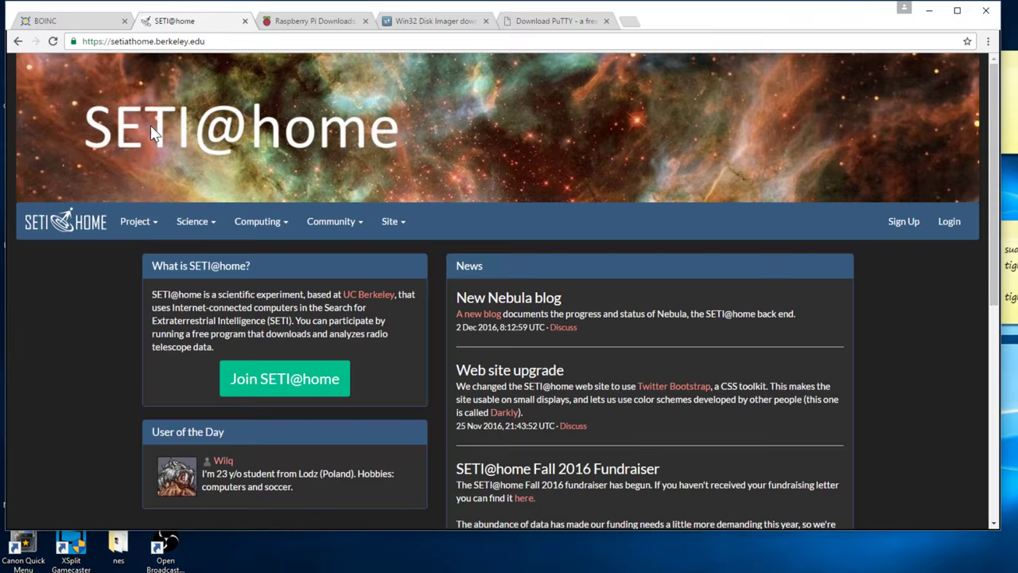
Compare the BOINC and SETI@home tabs, then go to the raspberrypi.org/downloads page
key("ctrl+Tab")
left_click(46, 22)
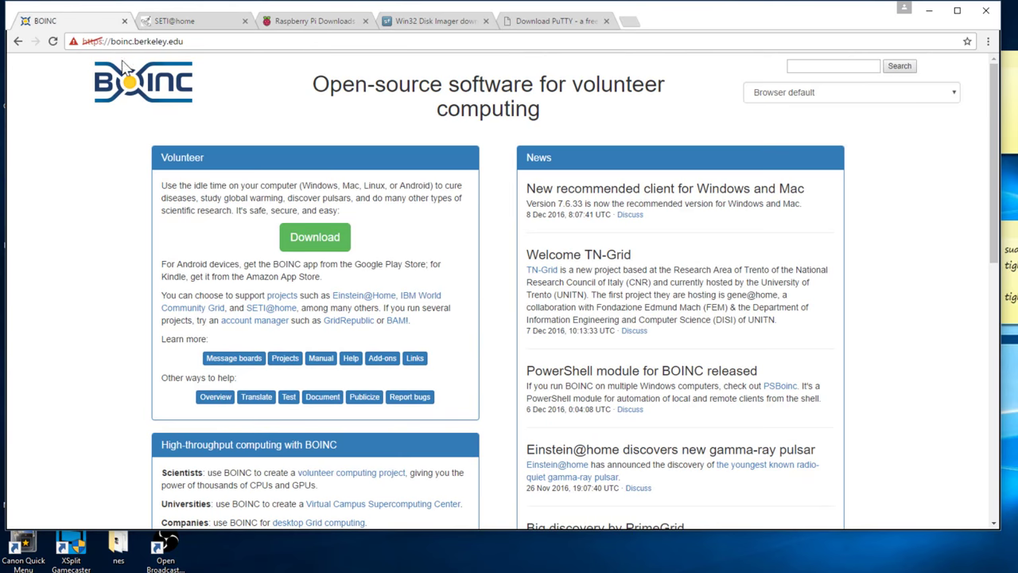
left_click(207, 21)
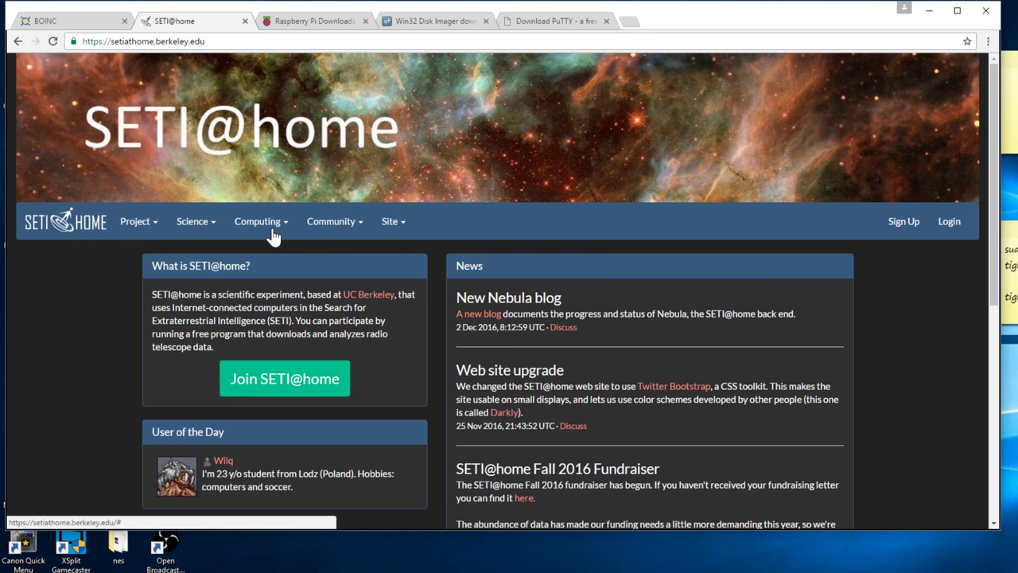
left_click(330, 21)
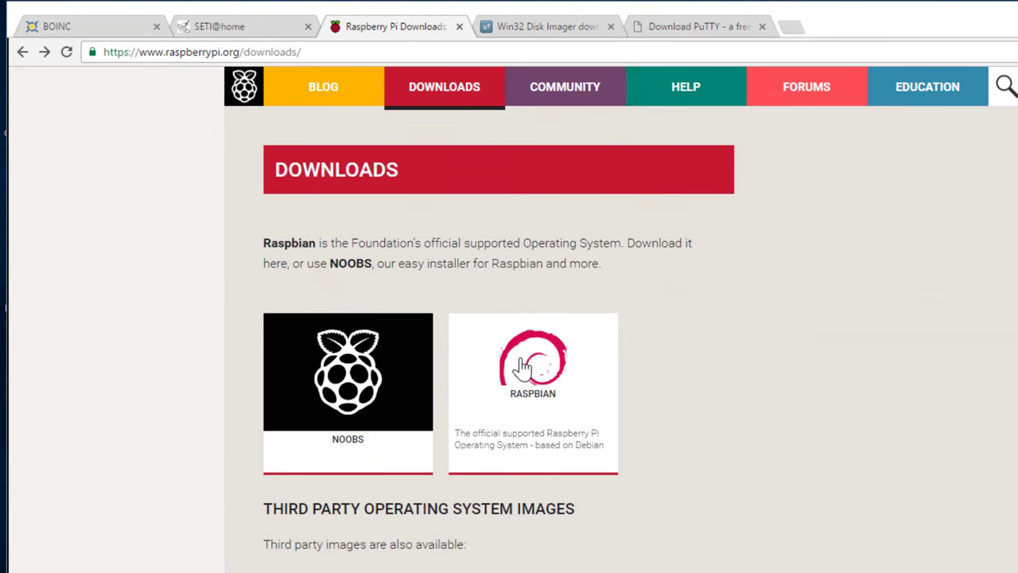
Download the Raspbian Jessie with PIXEL ZIP image from the Raspbian downloads page
left_click(523, 368)
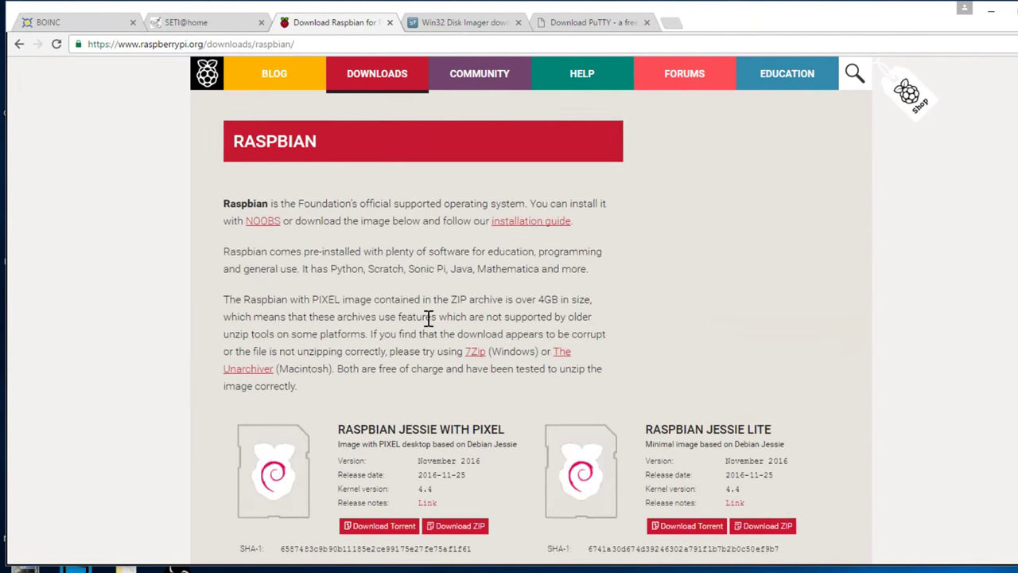
scroll(475, 285, "down", 3)
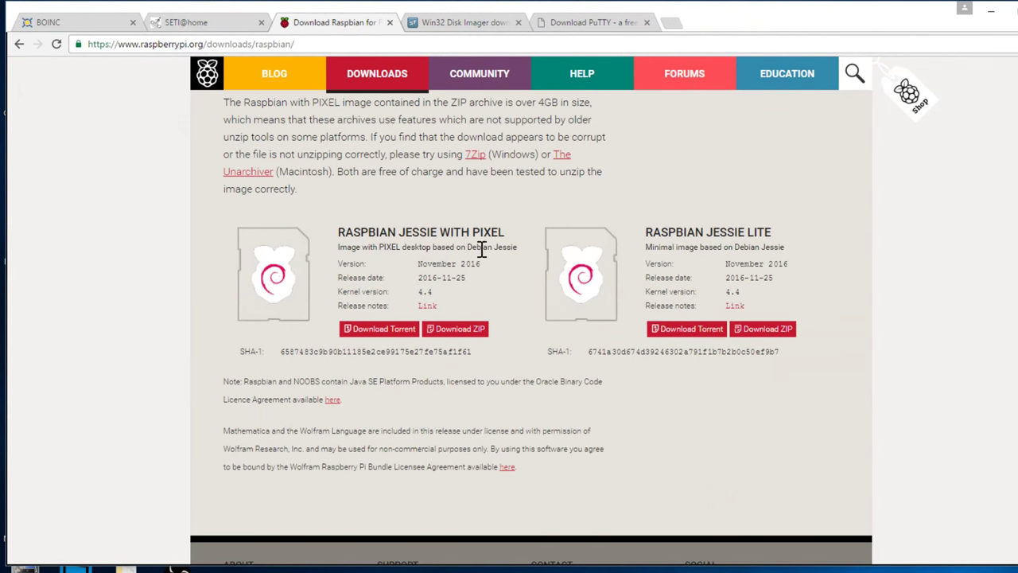
left_click(442, 338)
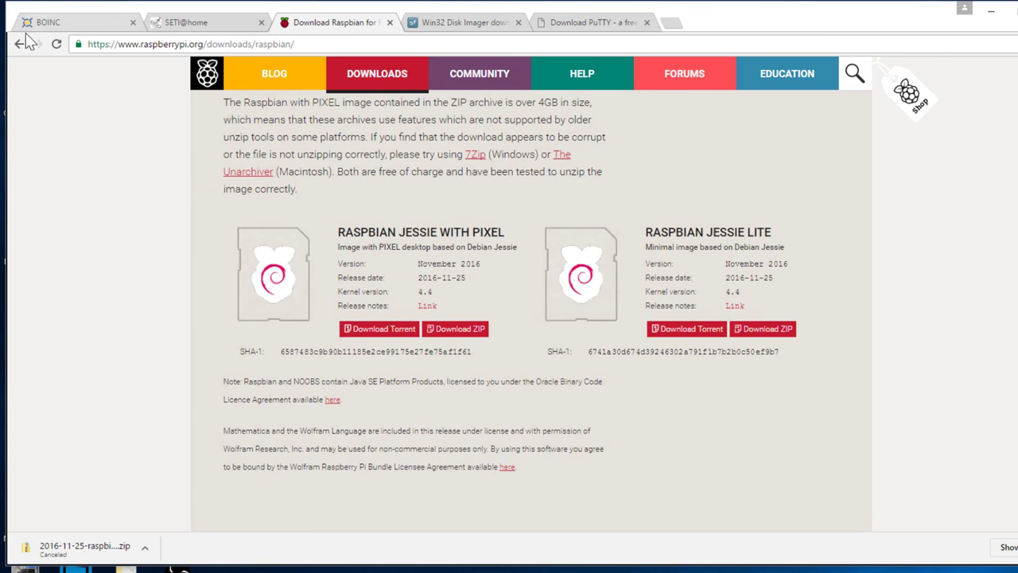
key("ctrl+Tab")
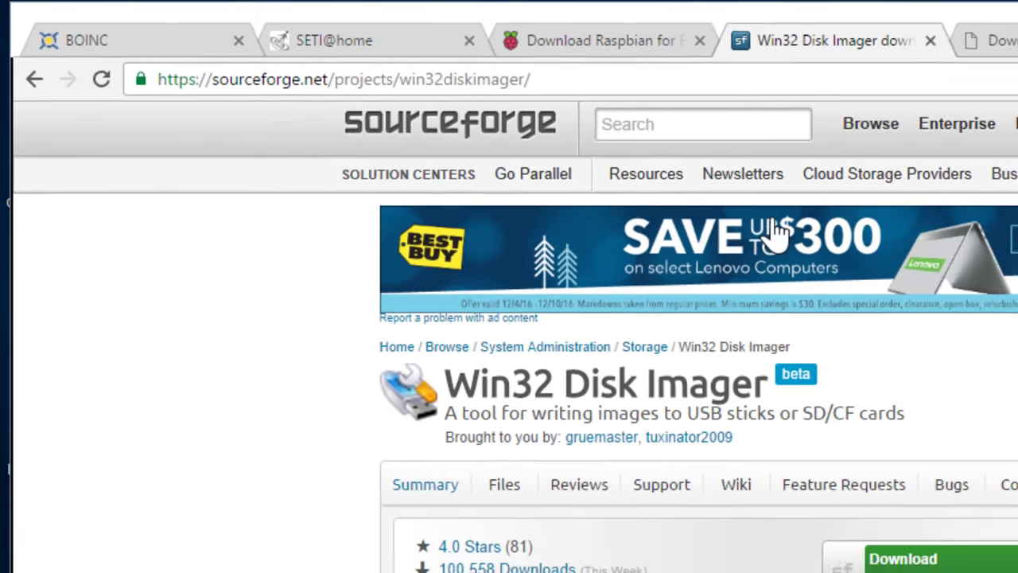
Download Win32DiskImager-0.9.5-install.exe from the project's Files > Archive folder on SourceForge
scroll(854, 251, "down", 4)
scroll(477, 287, "up", 2)
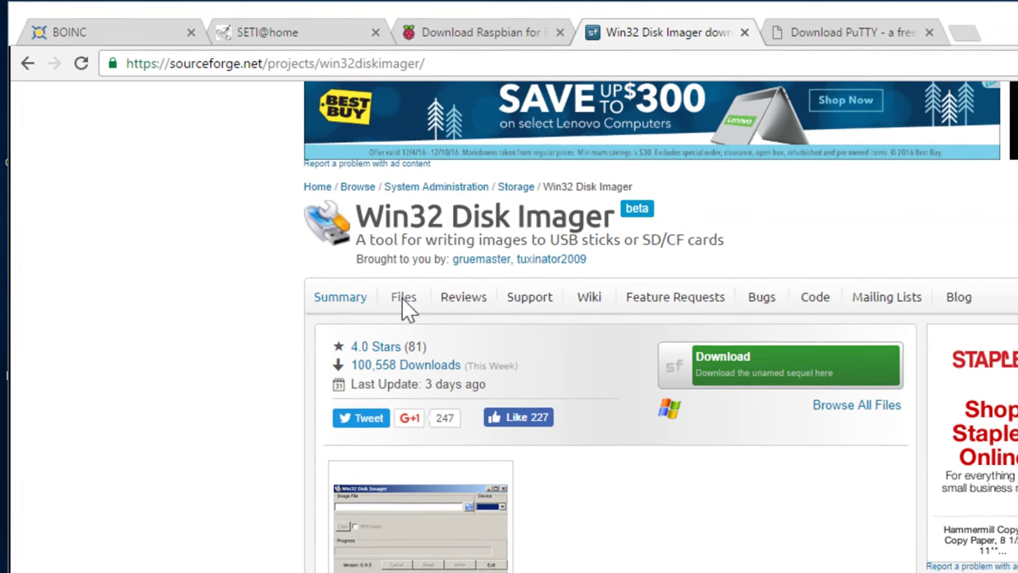
left_click(405, 310)
left_click(238, 366)
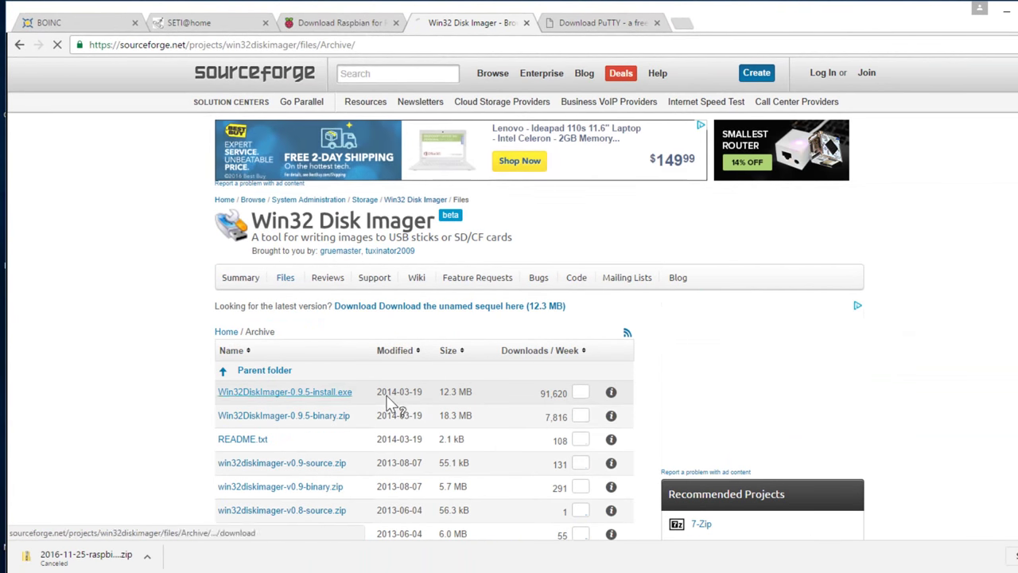
left_click(265, 395)
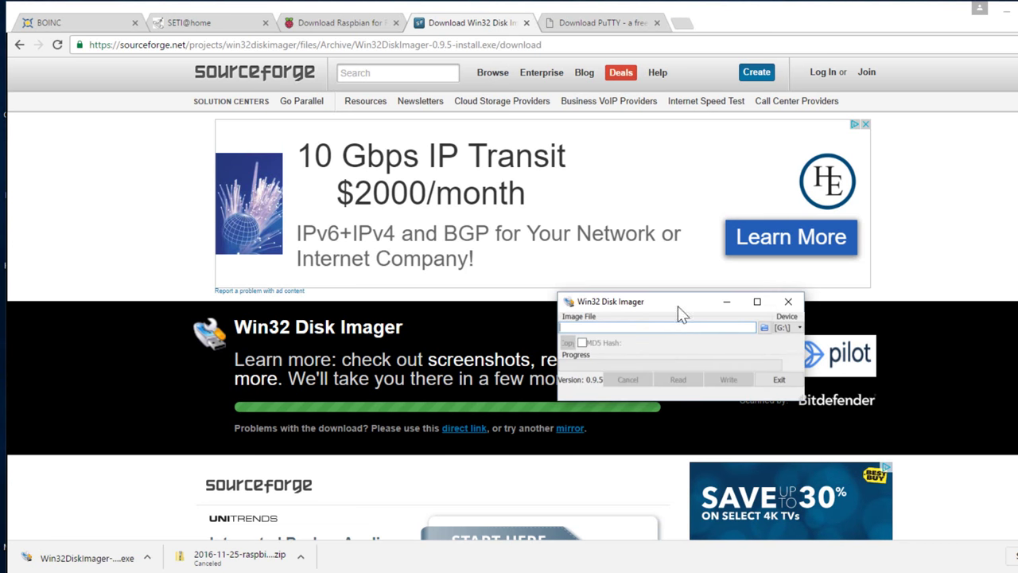
Load 2016-03-18-raspbian-jessie.img from the Desktop folder into Win32 Disk Imager
left_click_drag(667, 308, 726, 310)
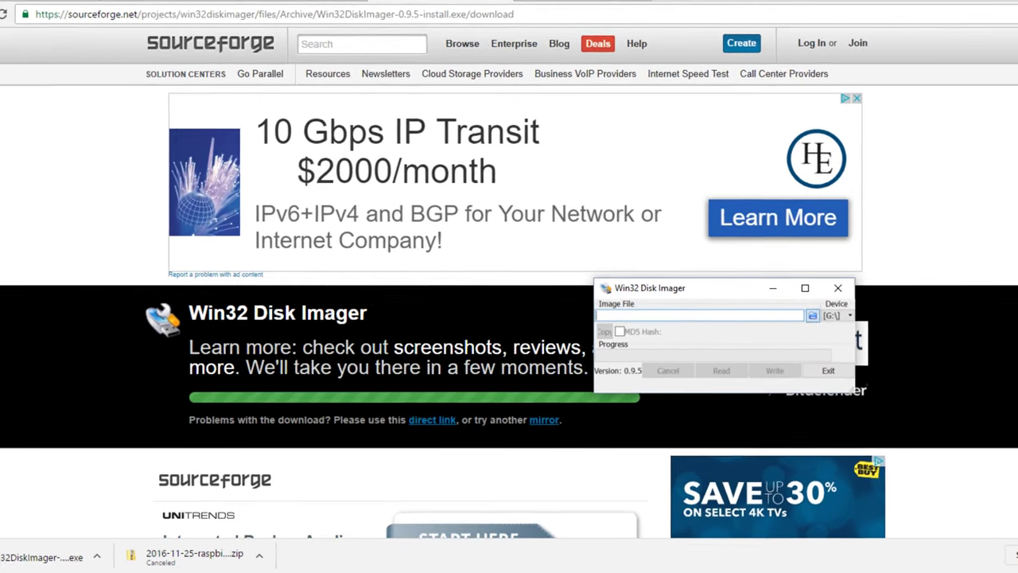
left_click(812, 315)
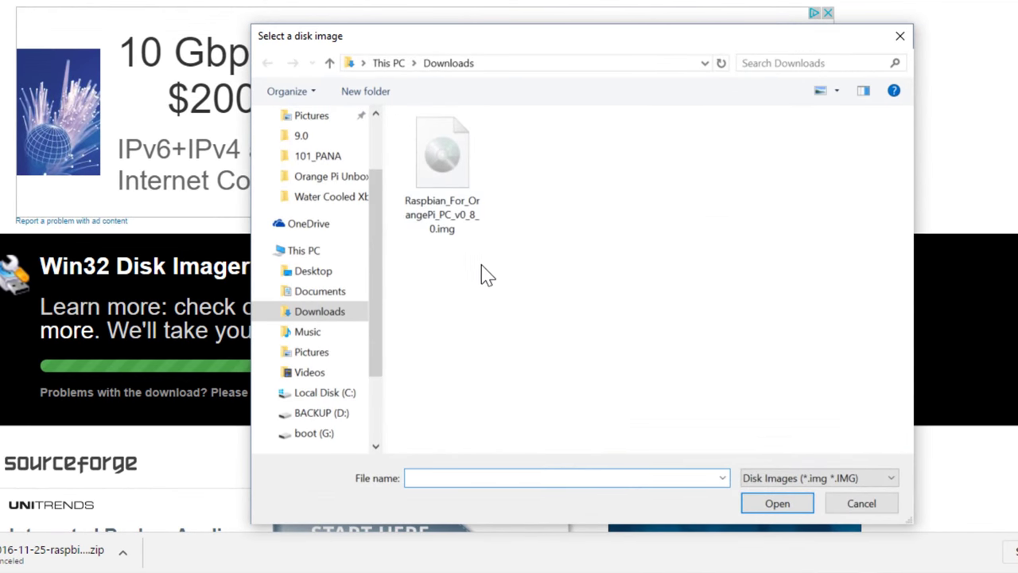
left_click(447, 199)
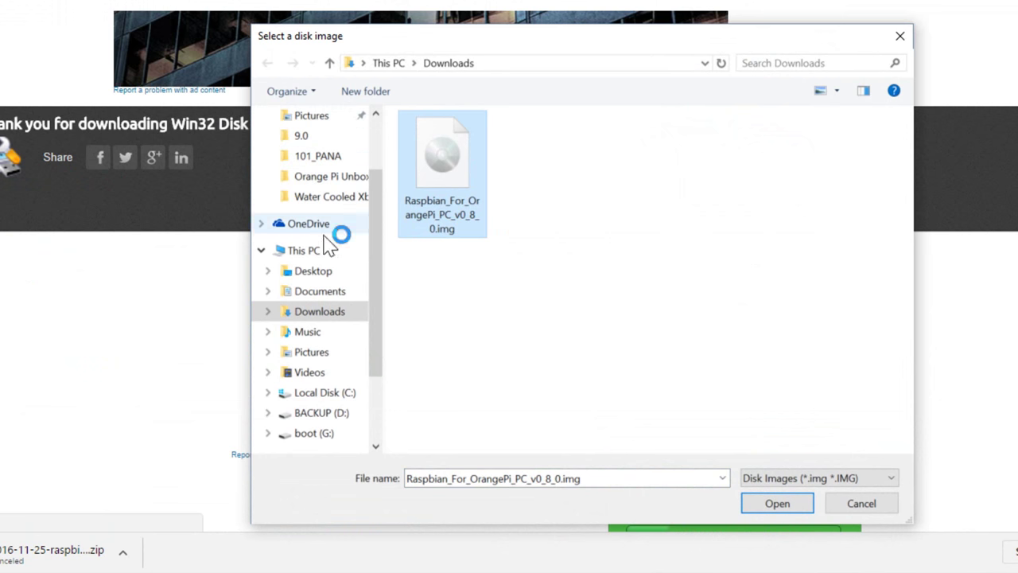
left_click(314, 270)
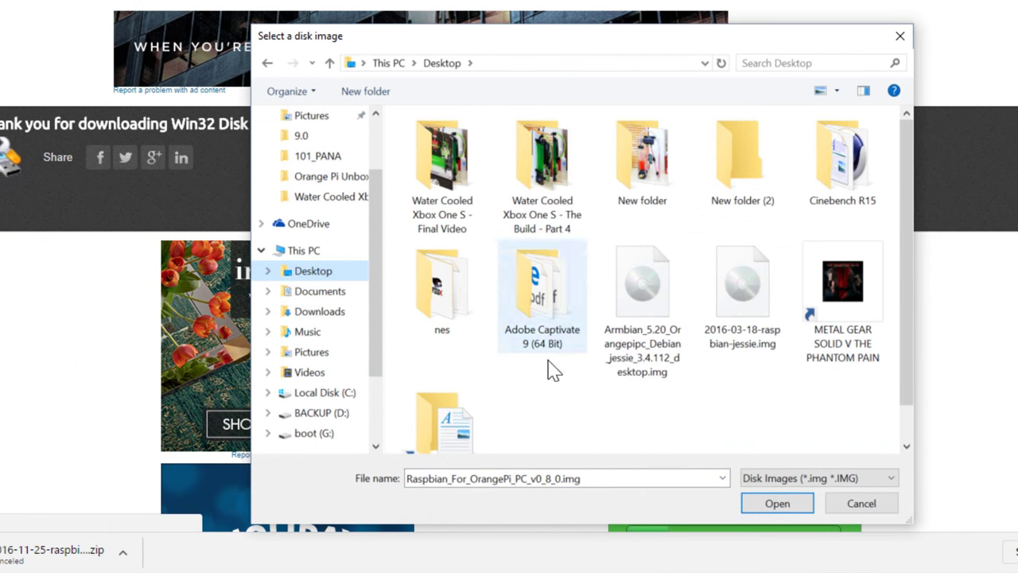
left_click(743, 284)
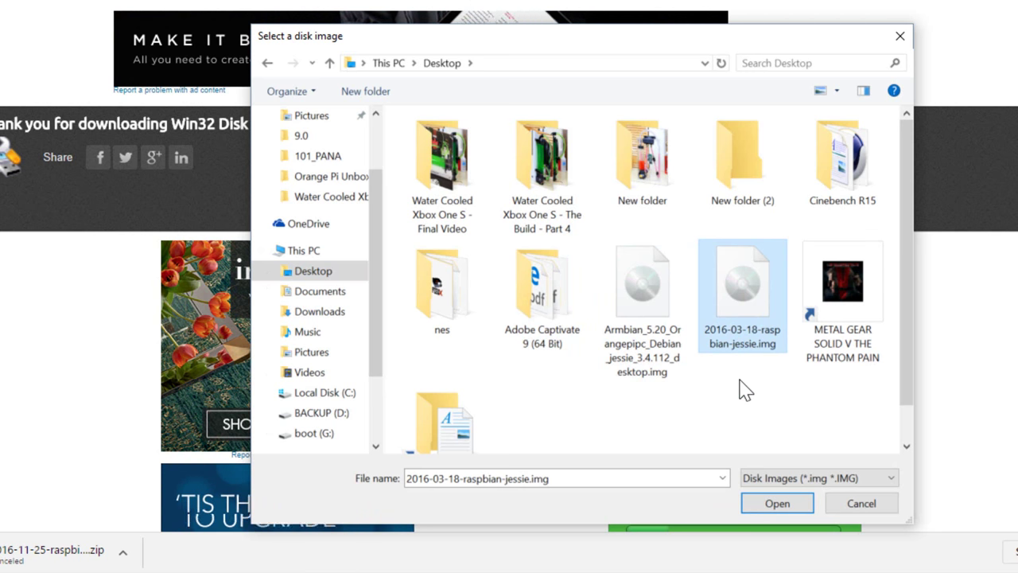
left_click(768, 506)
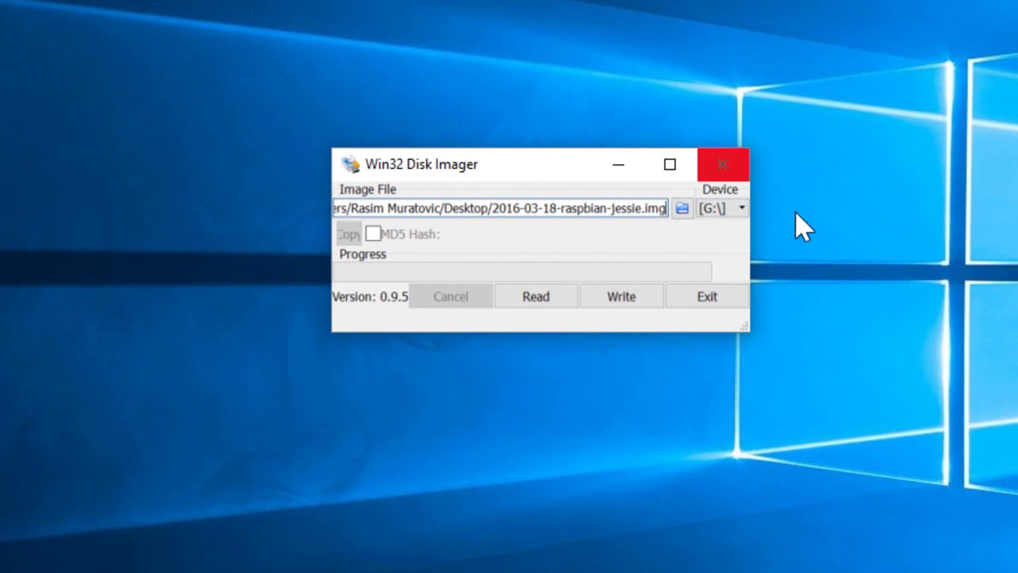
Write the image to the G: card, confirm the overwrite, and close the imager
left_click(602, 300)
left_click(430, 295)
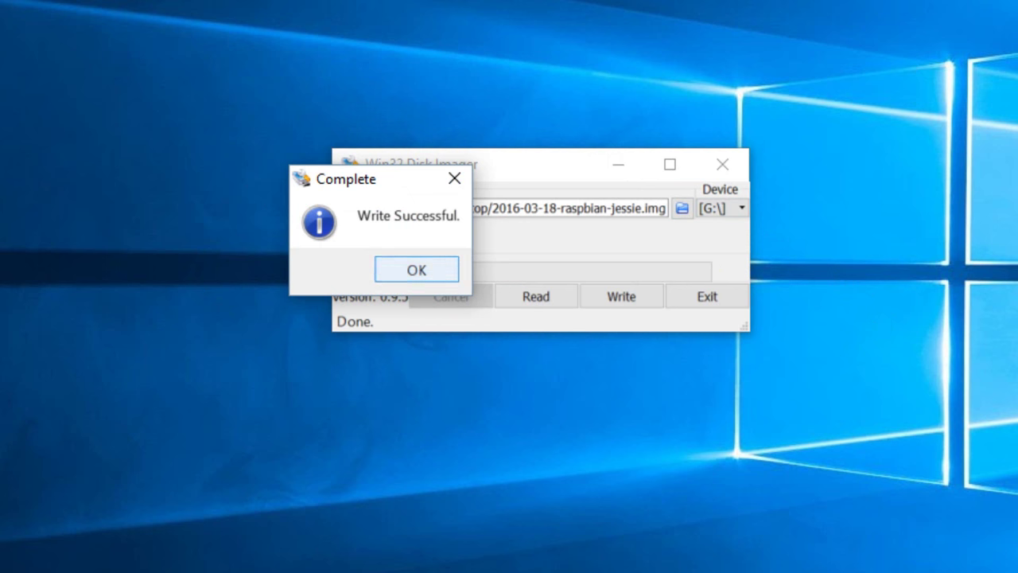
left_click(416, 269)
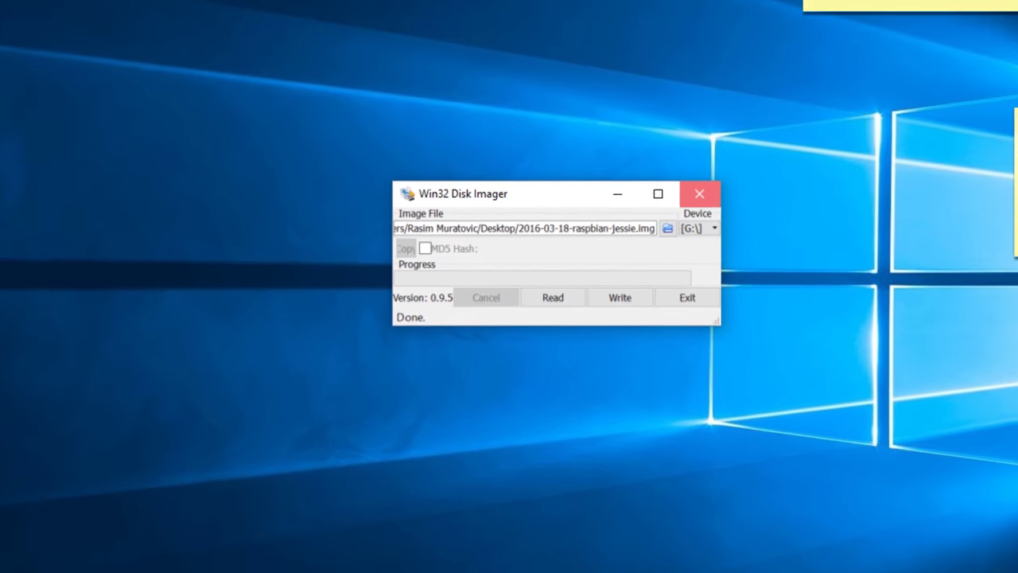
left_click(722, 164)
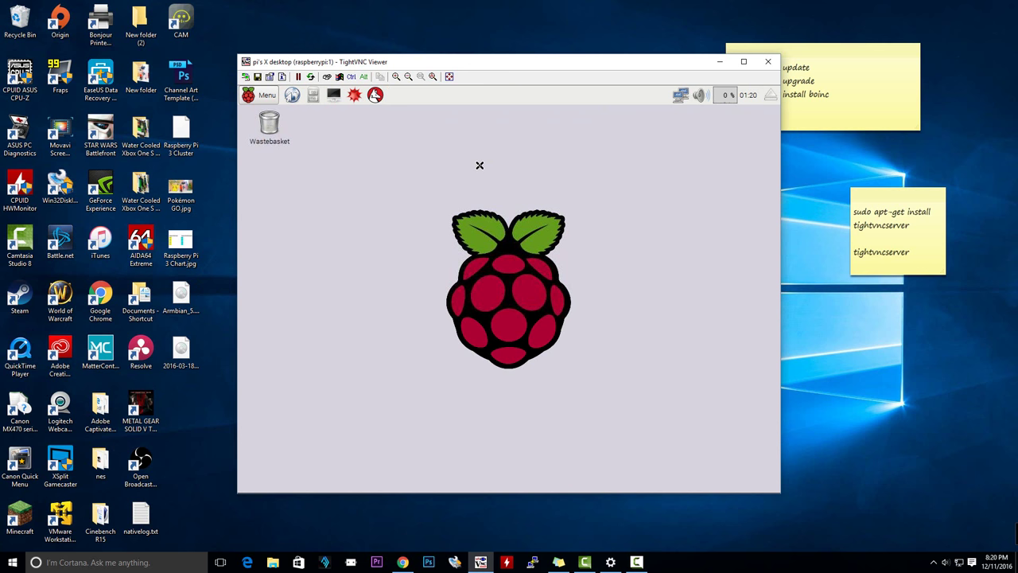
Open a terminal on the Pi and maximize it to fill the remote desktop
left_click_drag(612, 70, 557, 48)
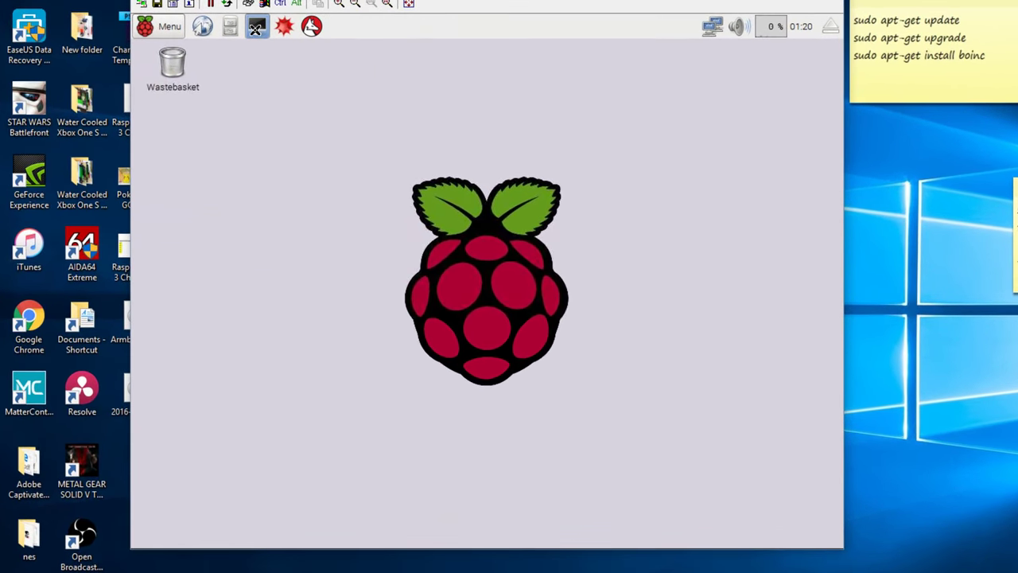
left_click(255, 27)
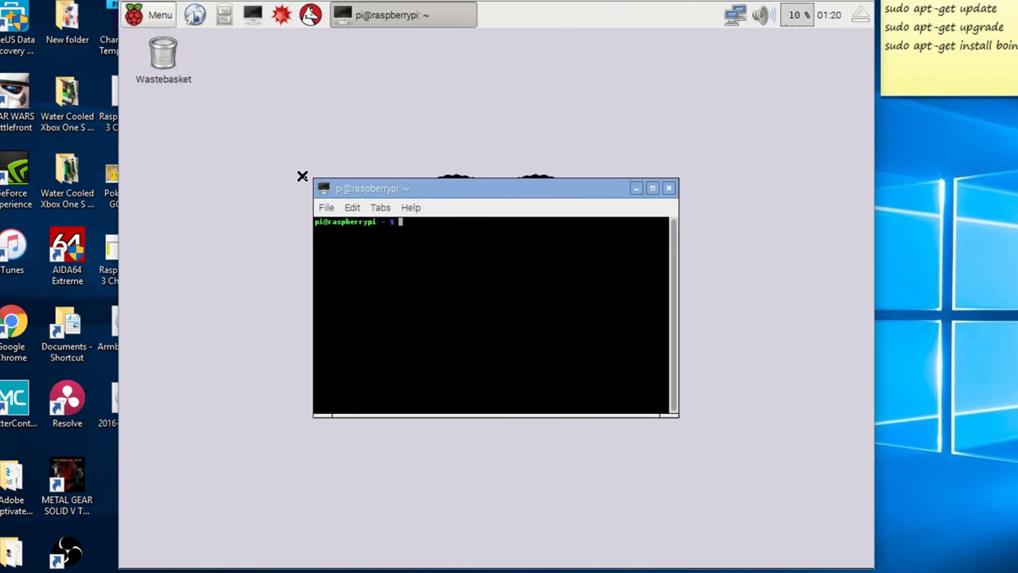
left_click(323, 188)
left_click(367, 182)
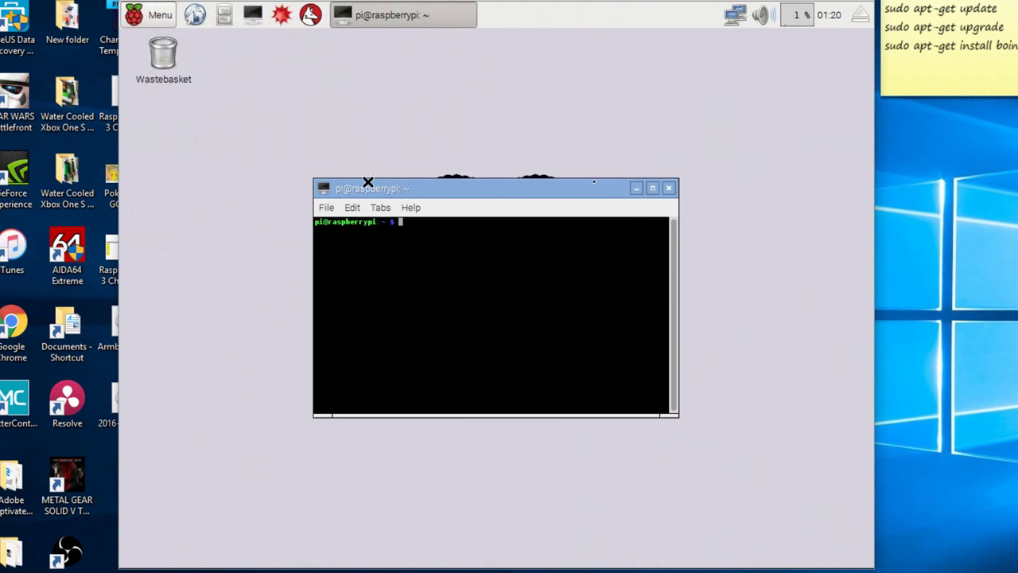
left_click(653, 188)
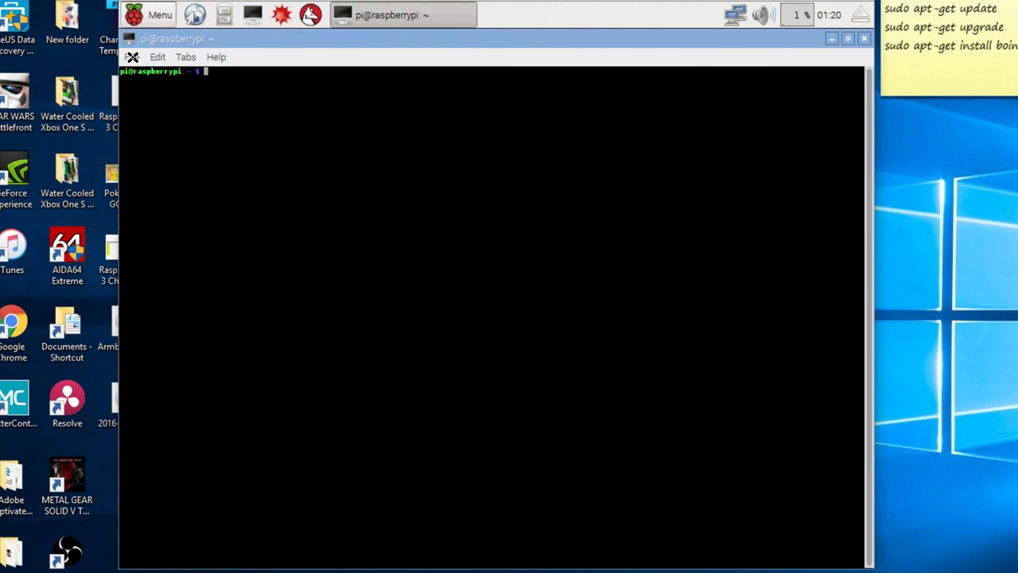
Set the LXTerminal font to Monospace size 64 in Preferences
left_click(132, 57)
mouse_move(157, 57)
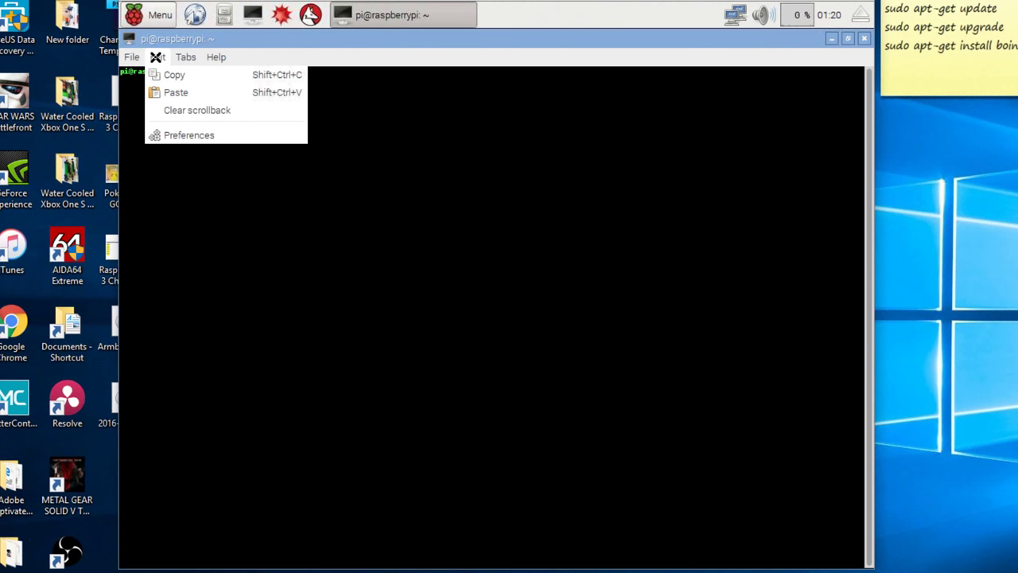
left_click(175, 135)
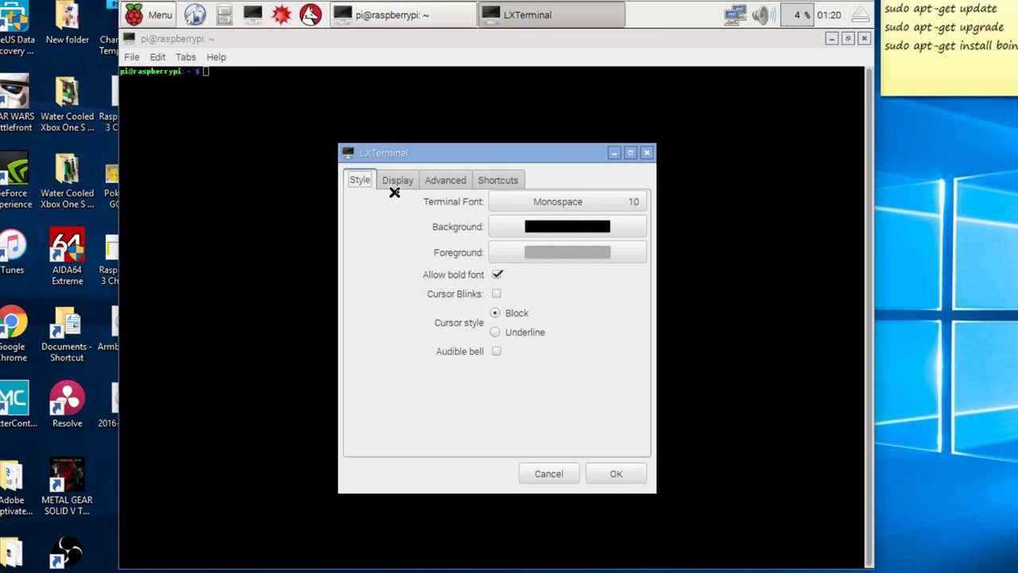
left_click(628, 202)
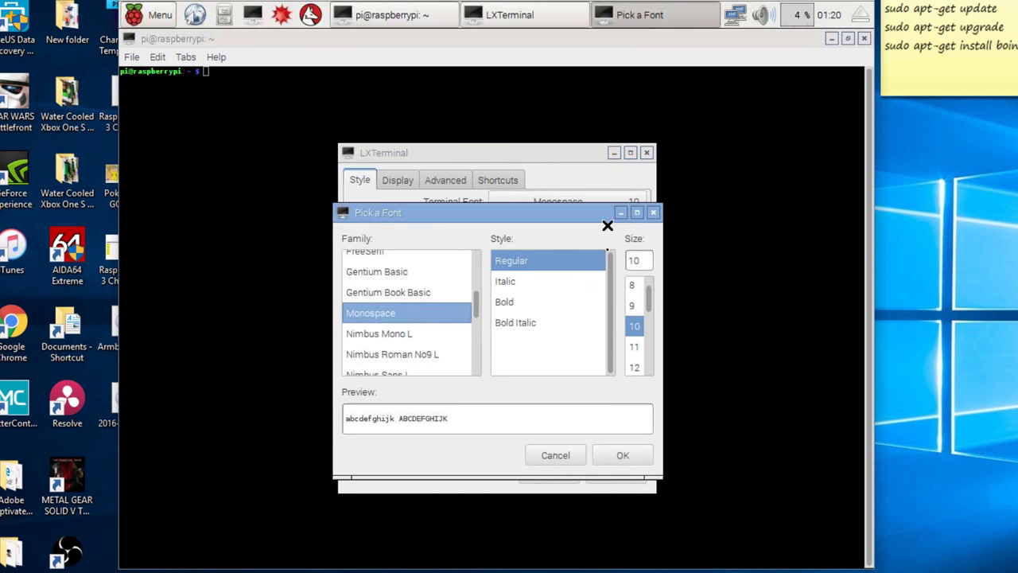
left_click_drag(649, 300, 650, 363)
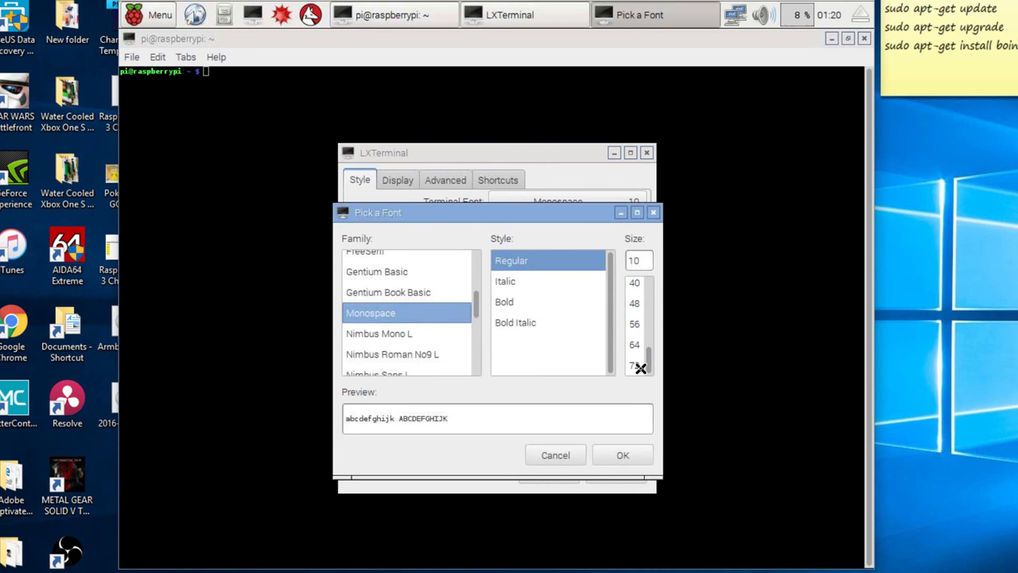
left_click(635, 344)
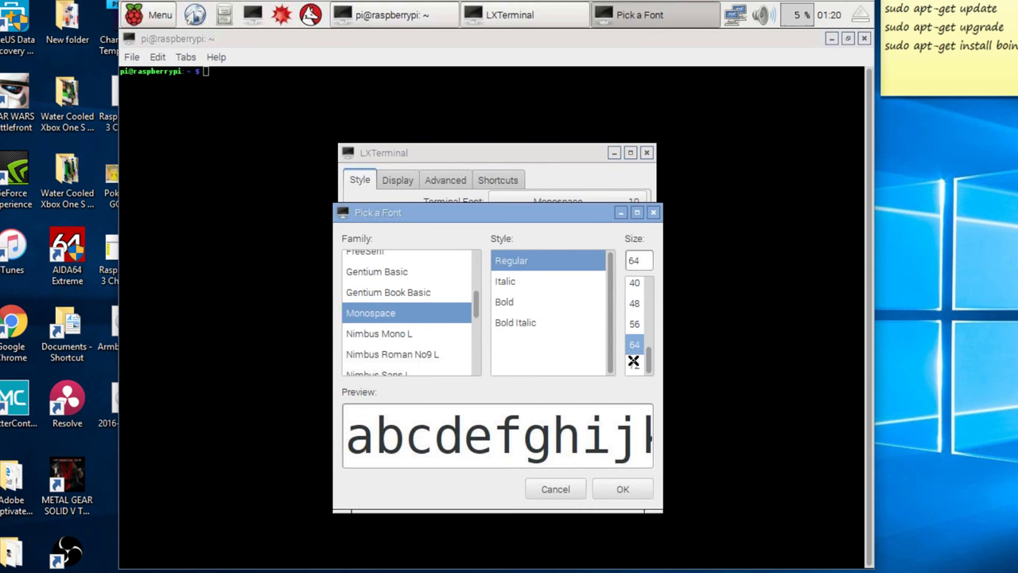
left_click(615, 490)
left_click(612, 473)
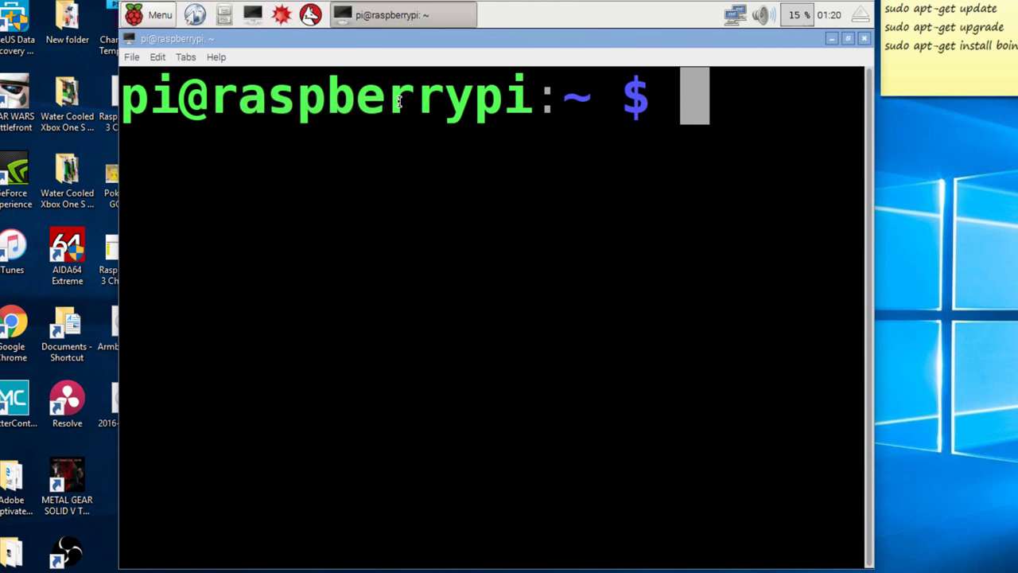
Erase the stray 'vn' text and dismiss the terminal's context menu
type("vn")
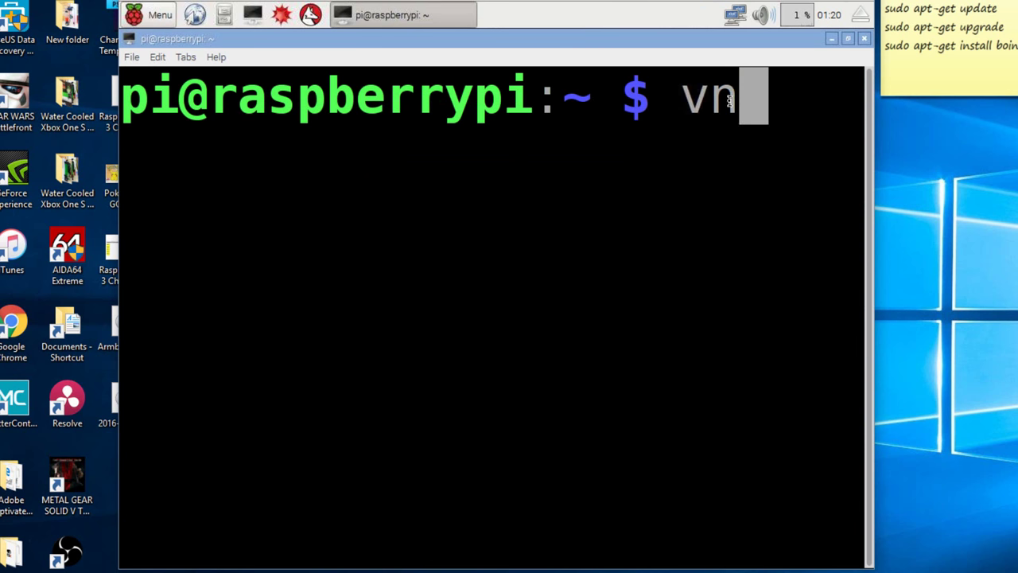
key("BackSpace")
key("BackSpace")
right_click(632, 150)
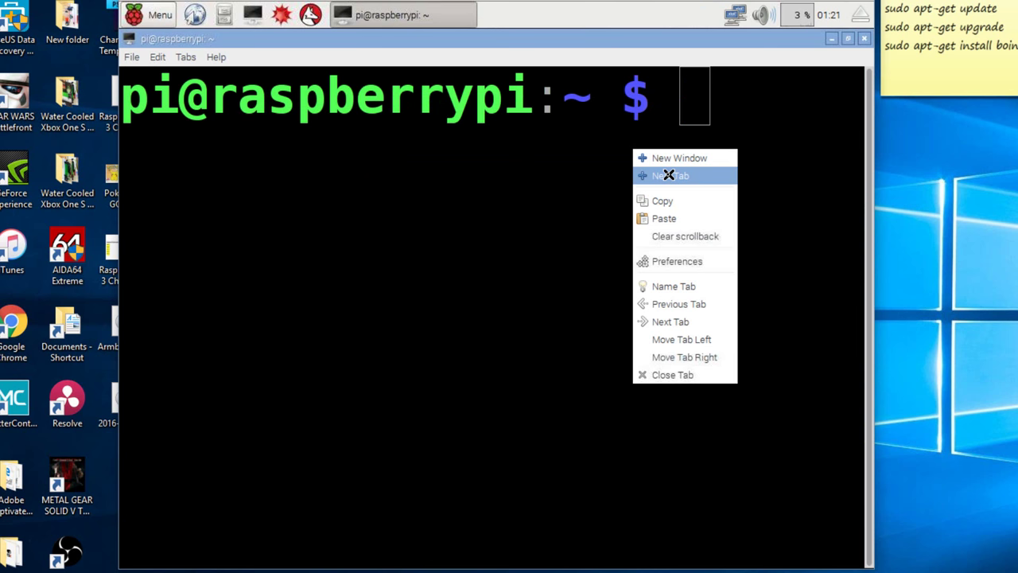
left_click(192, 80)
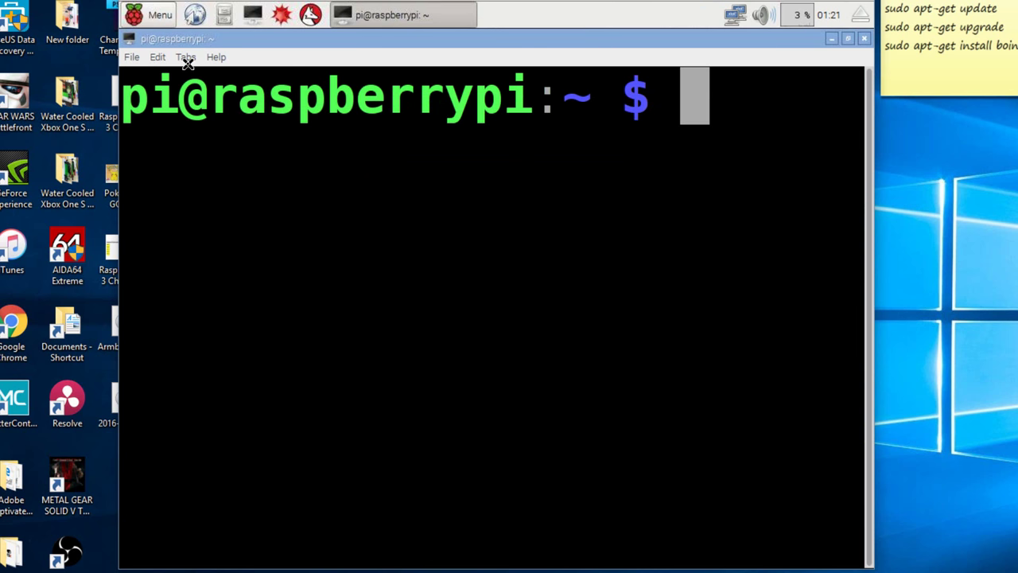
Reduce the terminal font to Monospace size 40 via Edit > Preferences
left_click(185, 57)
mouse_move(138, 57)
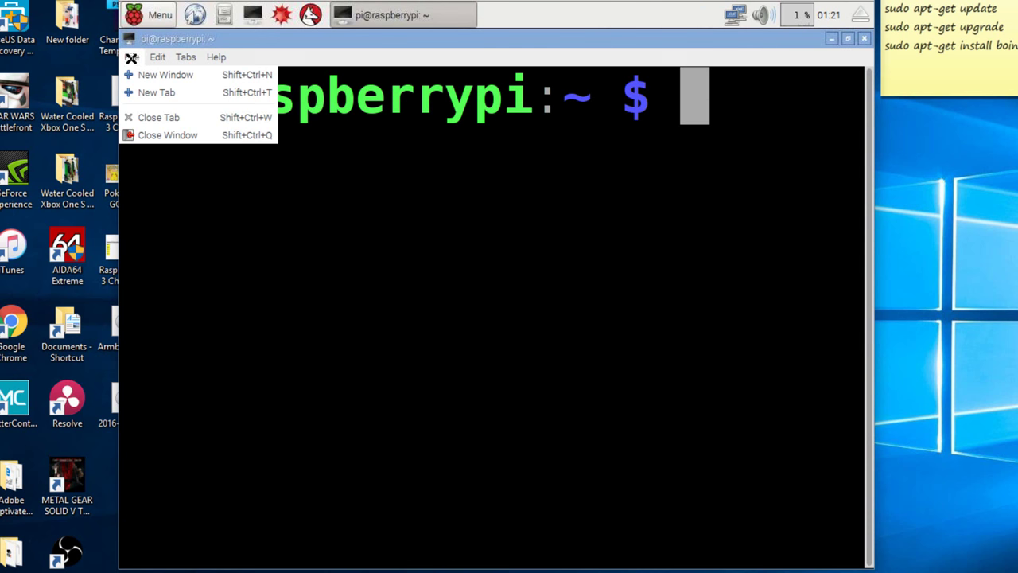
mouse_move(211, 53)
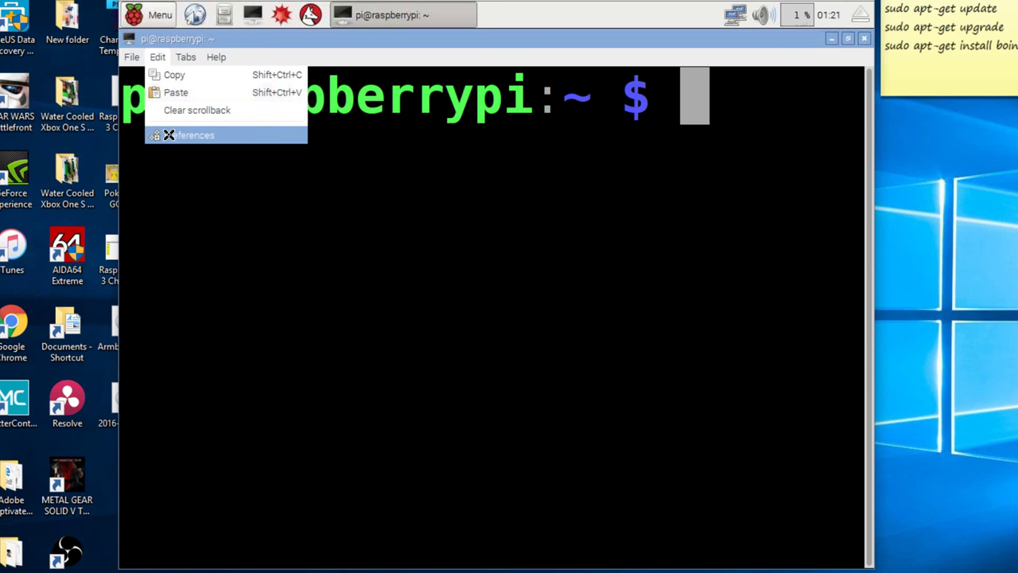
left_click(169, 135)
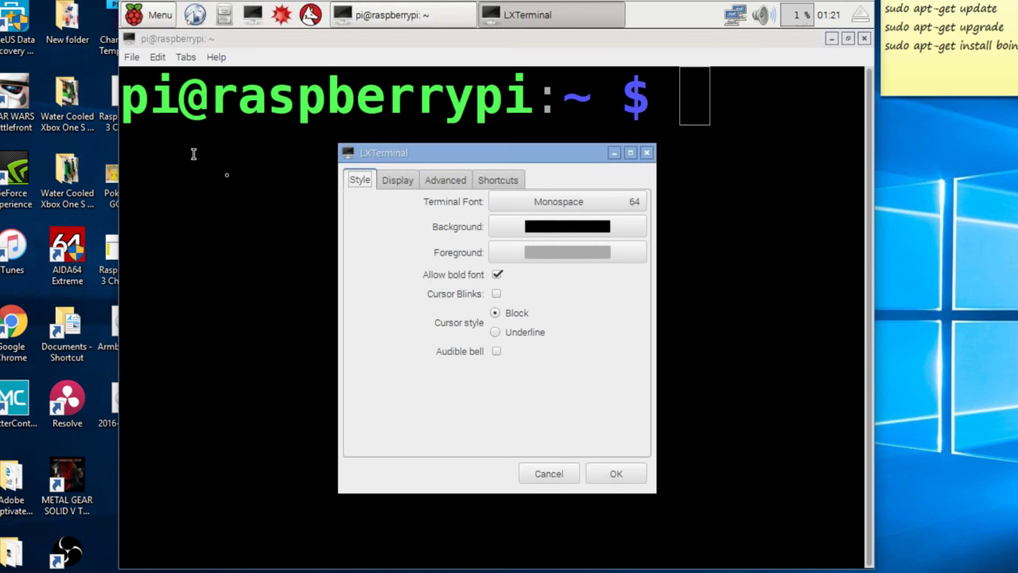
left_click(605, 205)
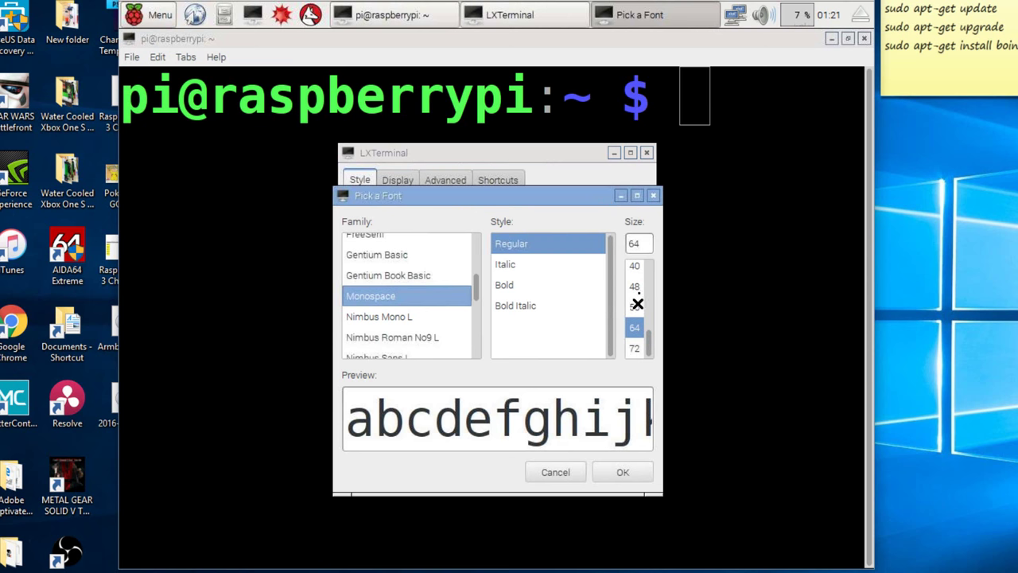
left_click(637, 266)
left_click(612, 475)
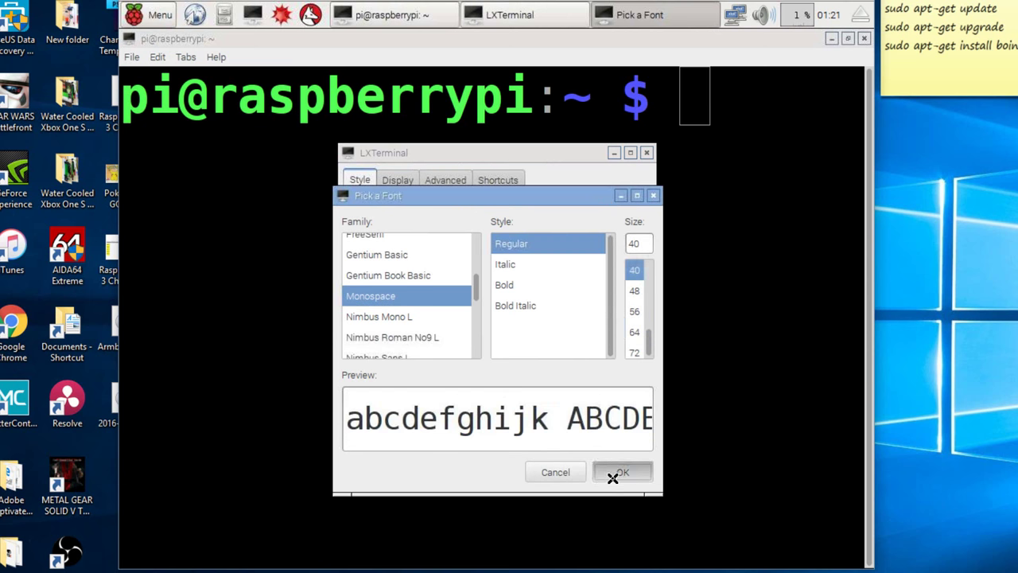
left_click(613, 472)
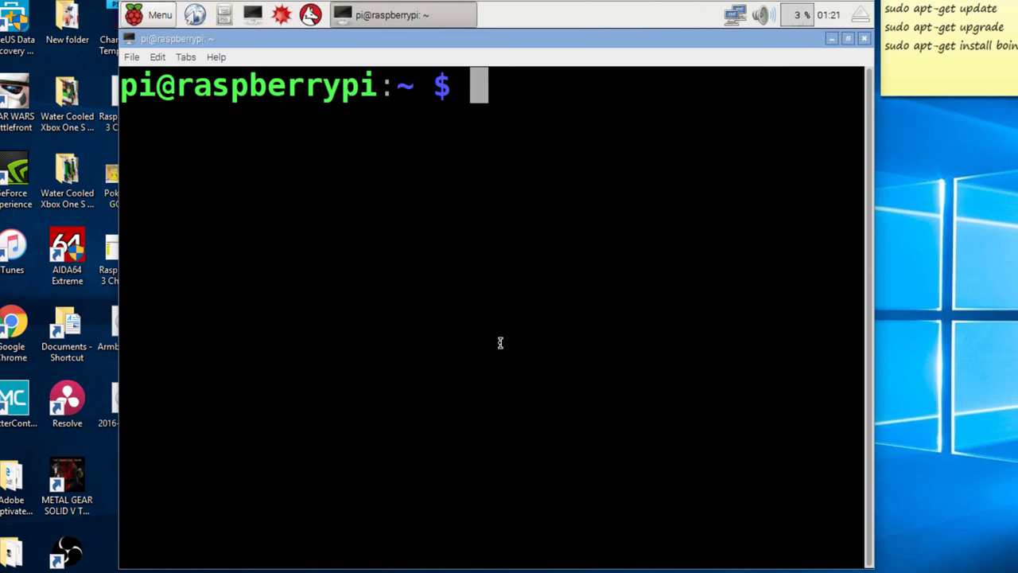
Clear the stray characters and run sudo apt-get update, shrinking the text to fit output
type("khhhjhkjj")
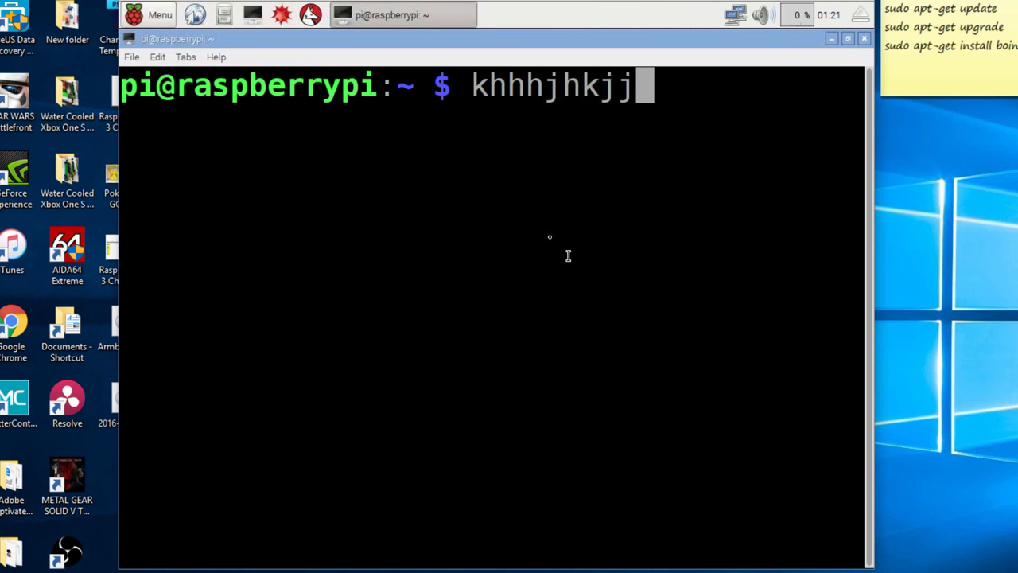
key("ctrl+u")
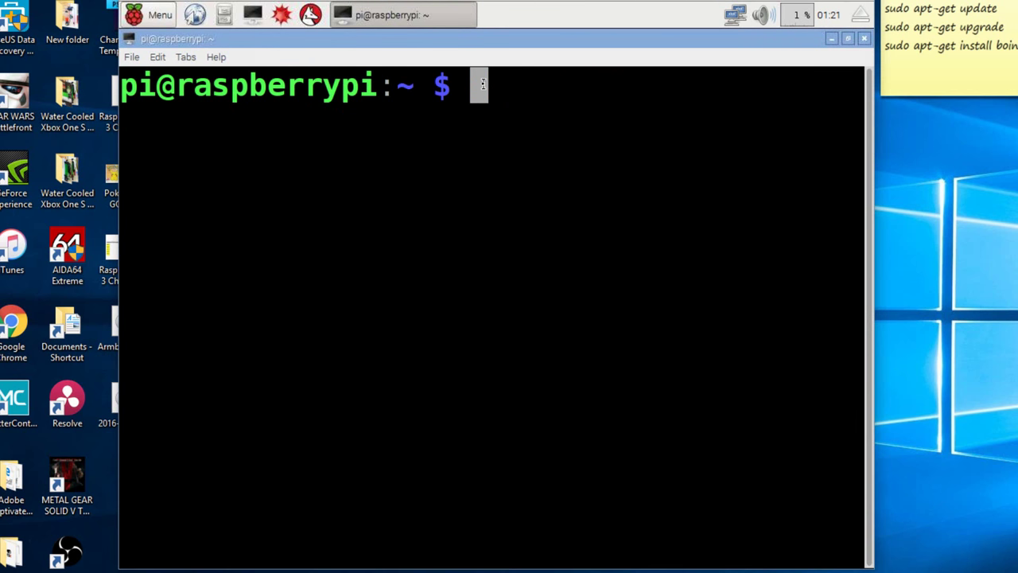
type("su")
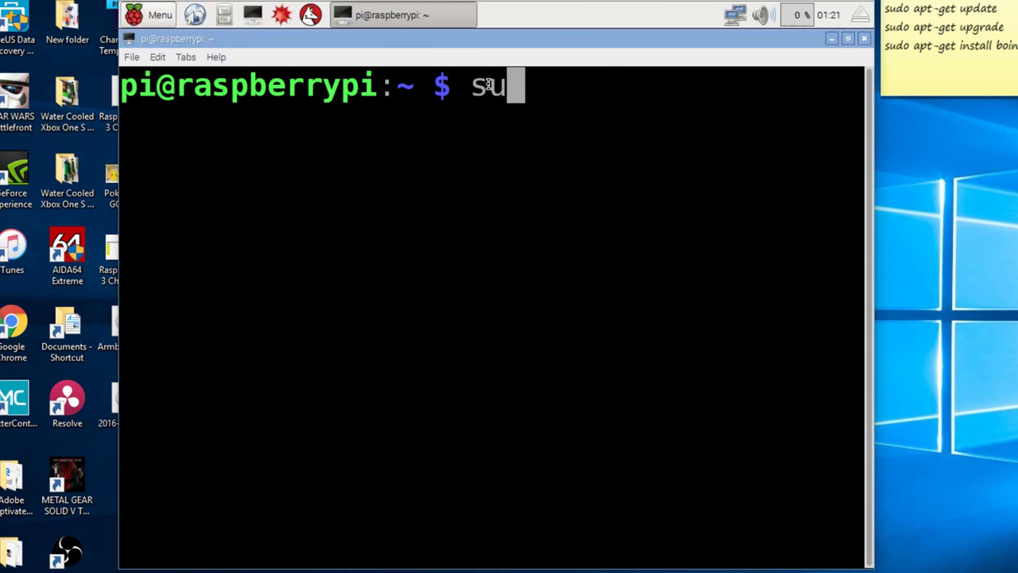
type("do apt")
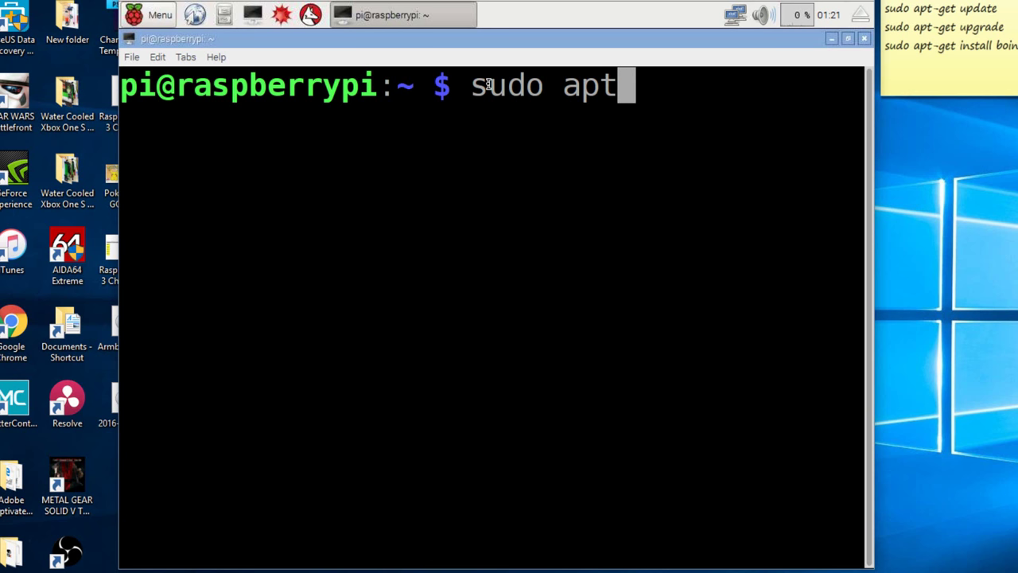
type("-get")
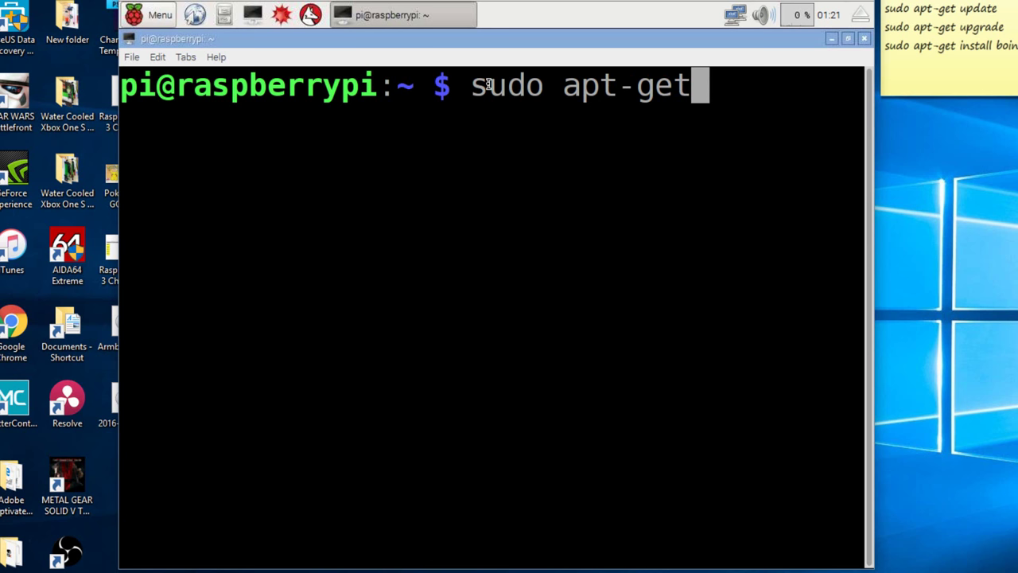
type(" u")
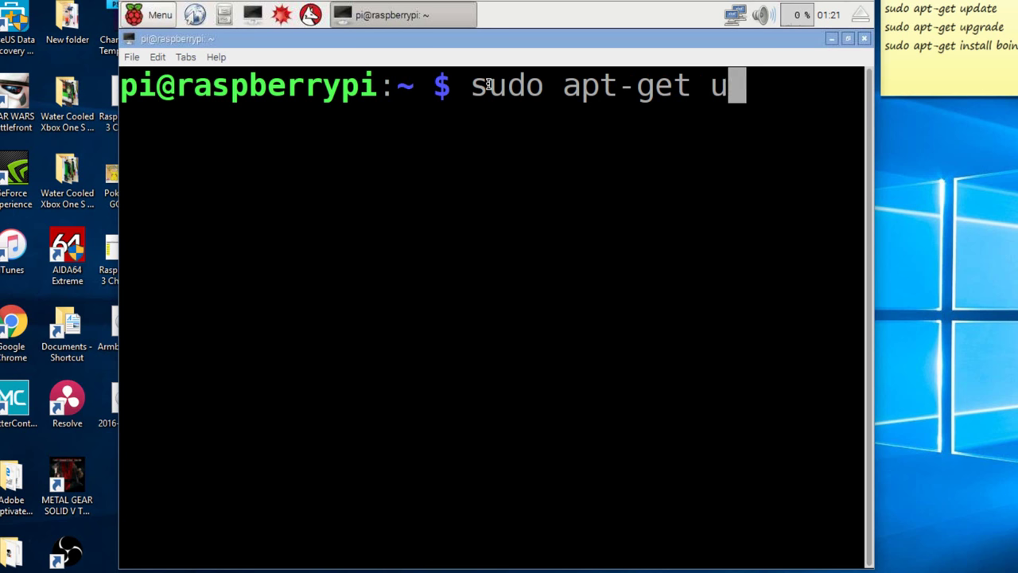
type("pdate")
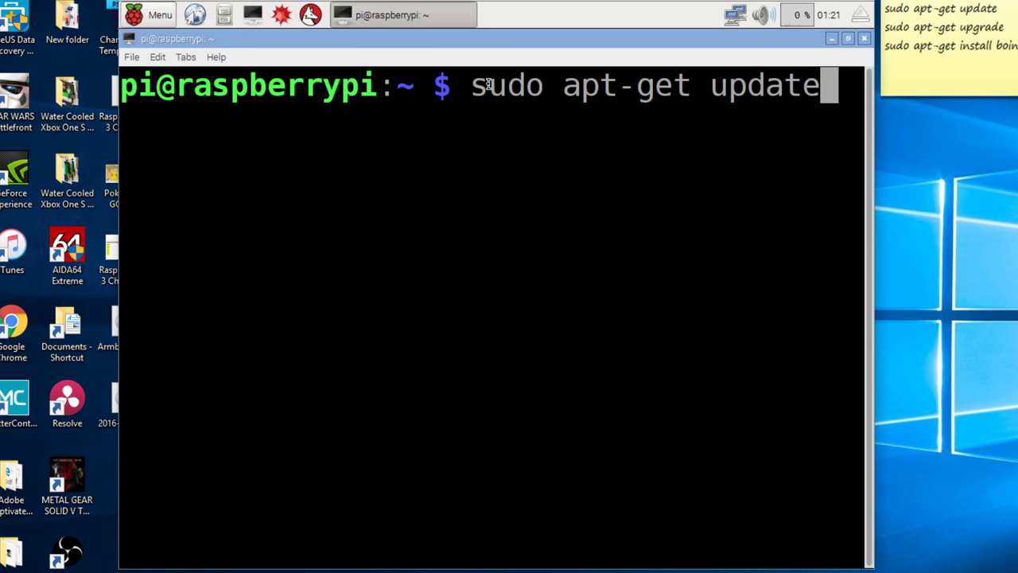
key("Return")
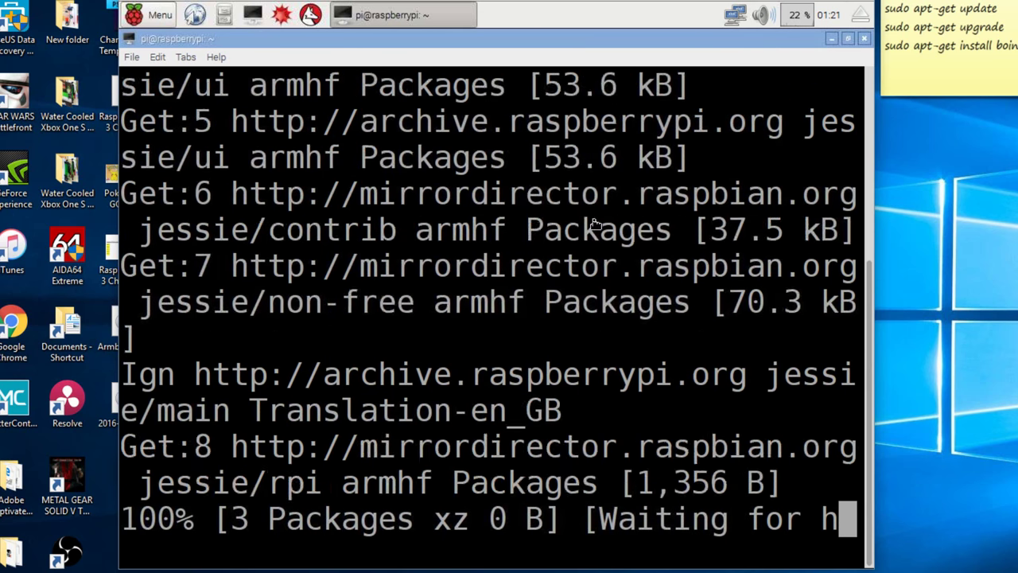
key("ctrl+minus")
key("ctrl+minus")
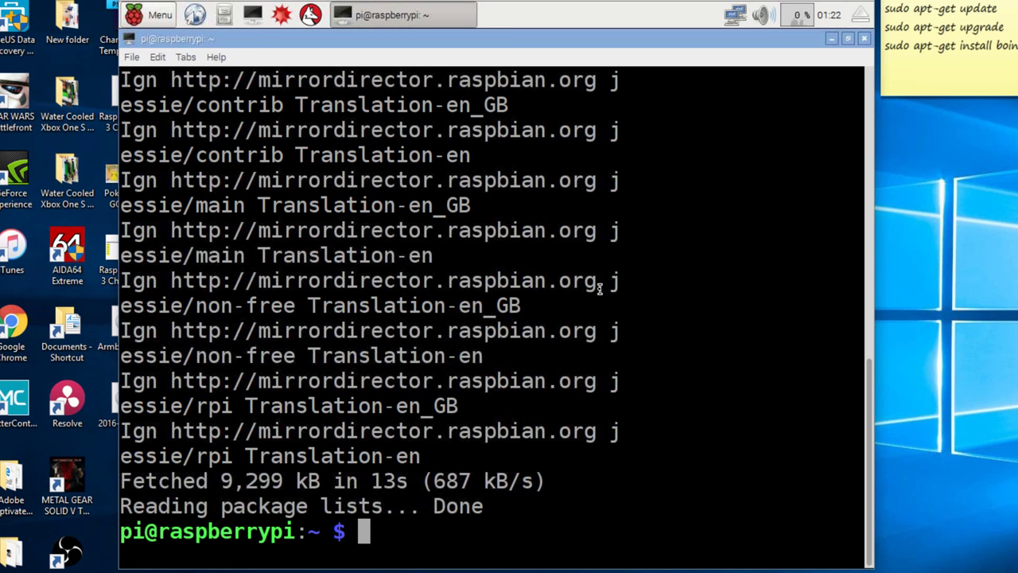
type("sudo")
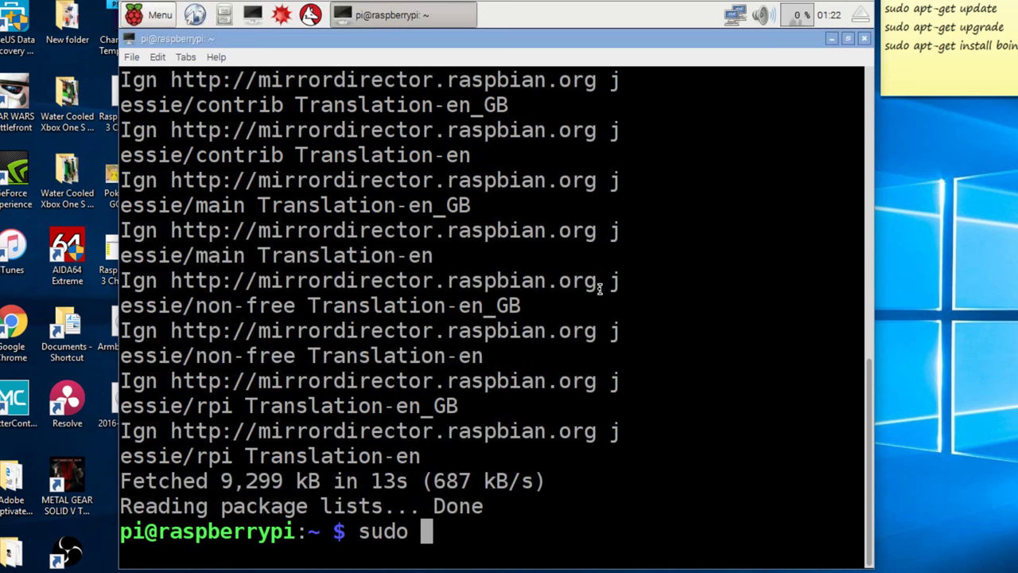
Run sudo apt-get upgrade and answer y to install the 227 package upgrades
type("ap")
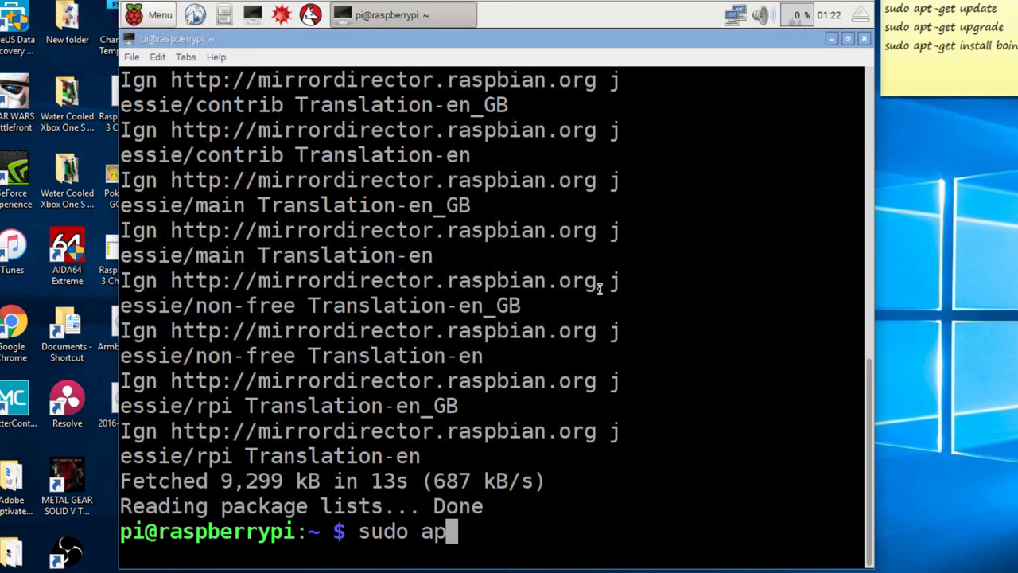
type("t-get")
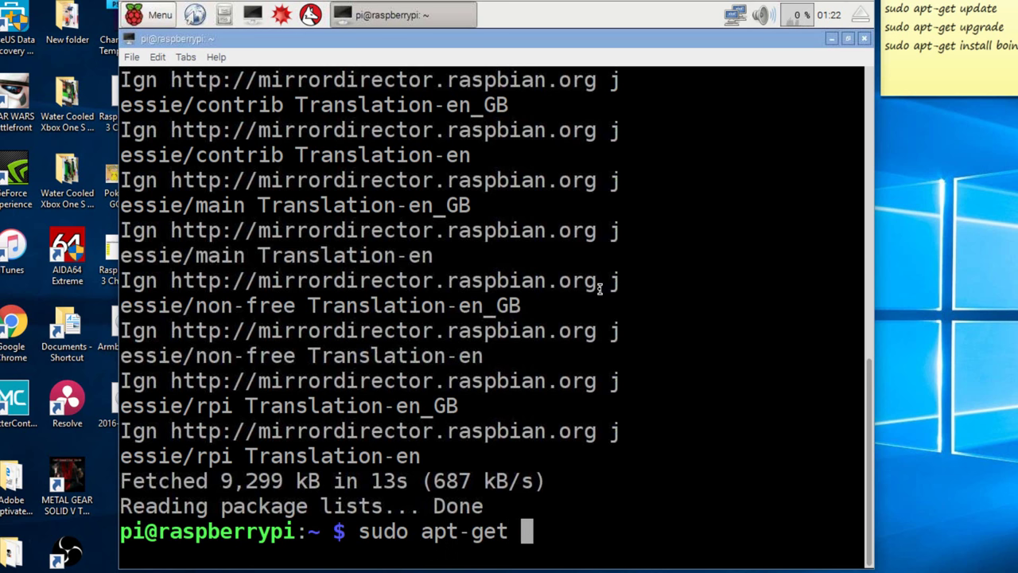
type(" upgrade")
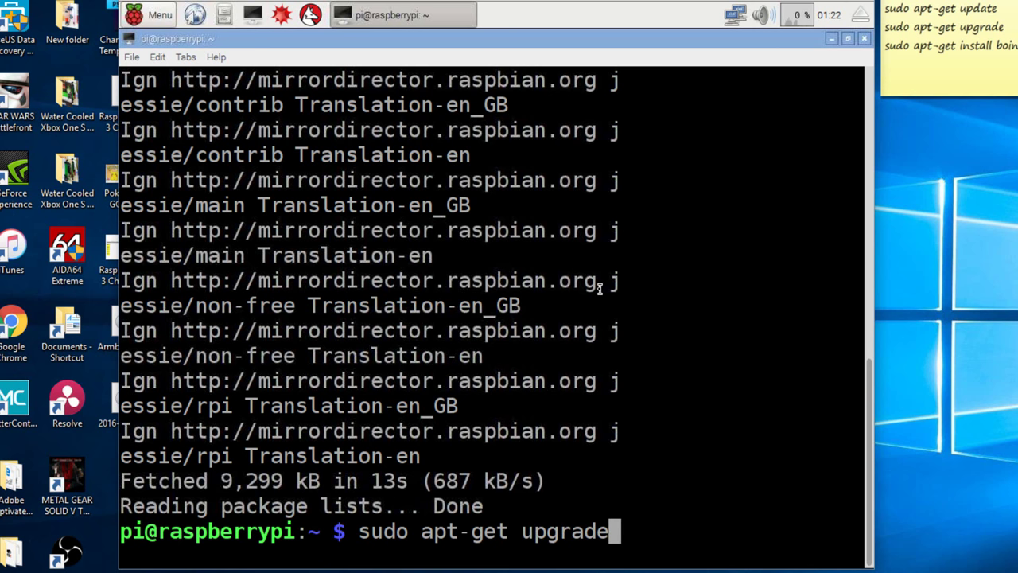
key("Return")
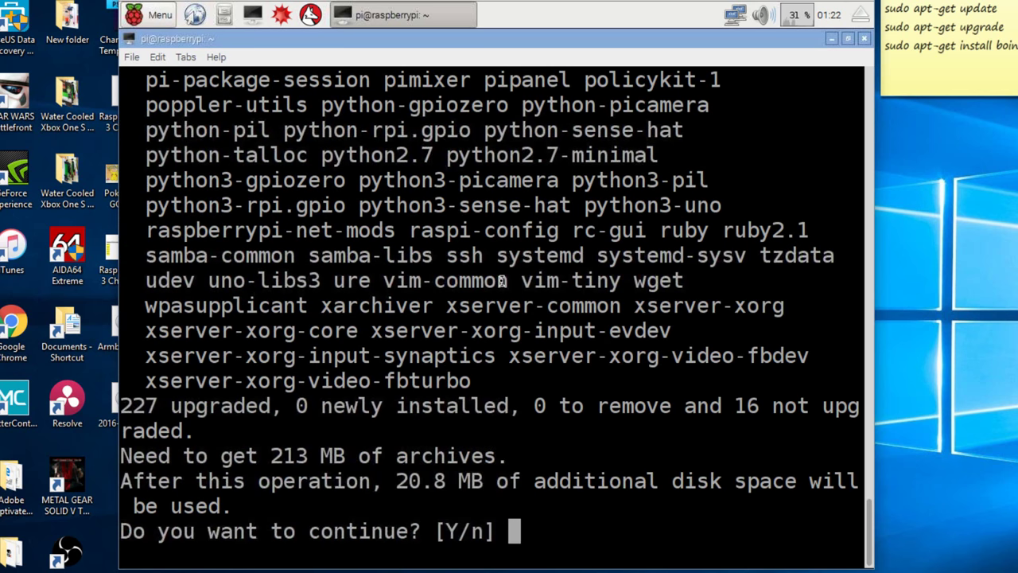
type("y")
key("Return")
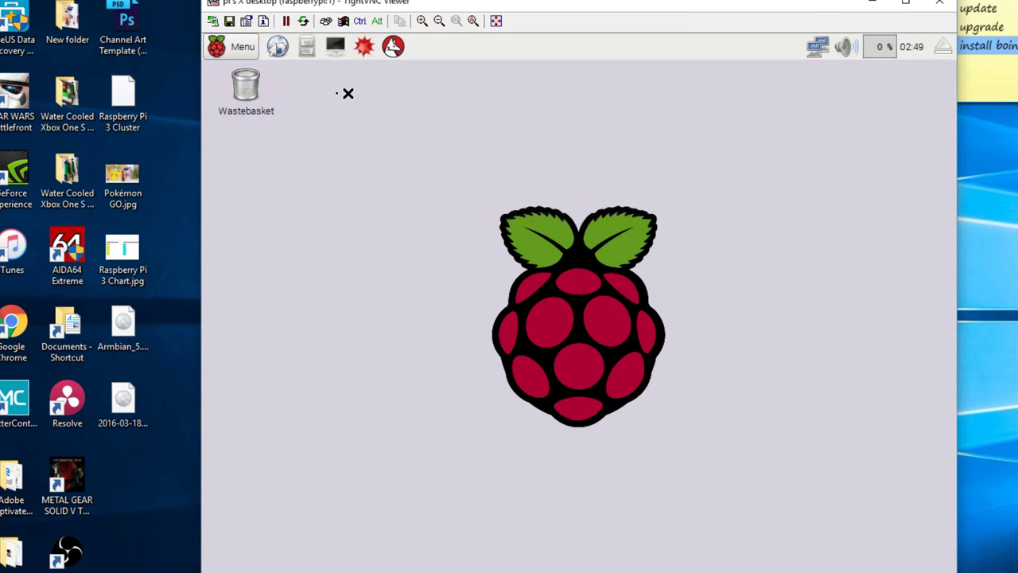
Open Add / Remove Software from the main menu and search for boinc
left_click(243, 48)
mouse_move(284, 251)
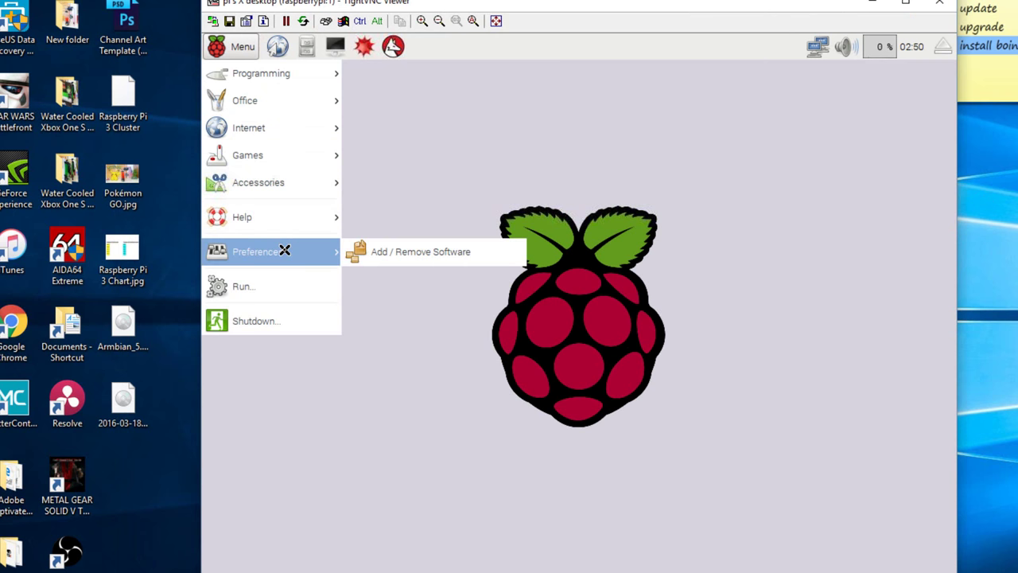
left_click(445, 255)
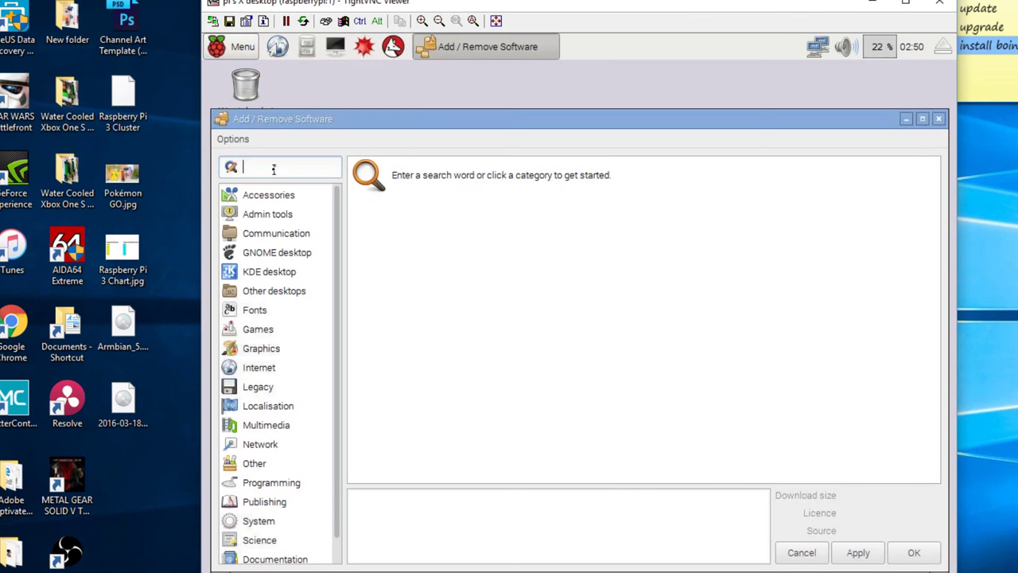
type("boinc")
key("Return")
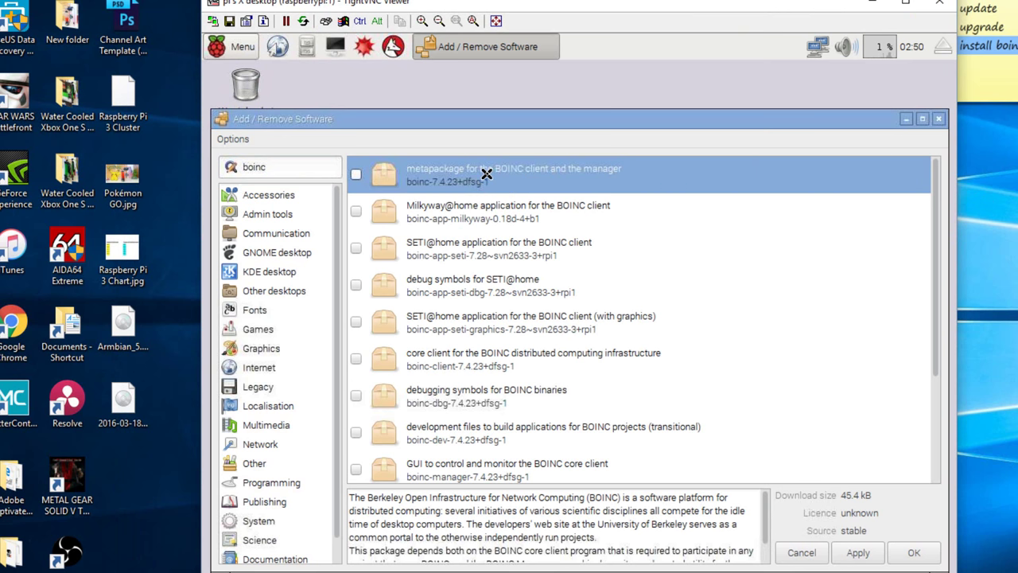
Install the BOINC metapackage with its client and manager, then close the installer
right_click(487, 173)
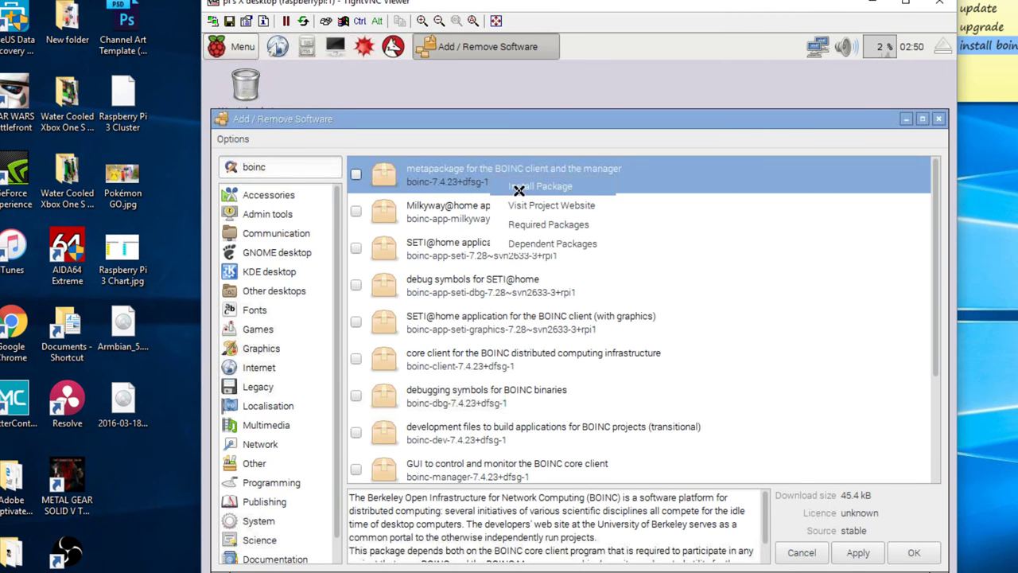
left_click(518, 189)
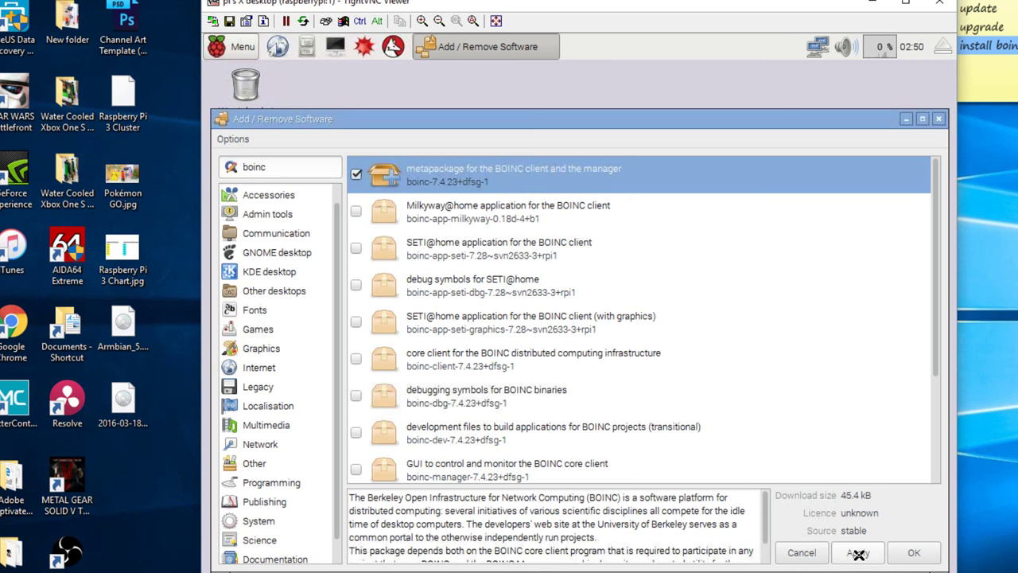
left_click(859, 553)
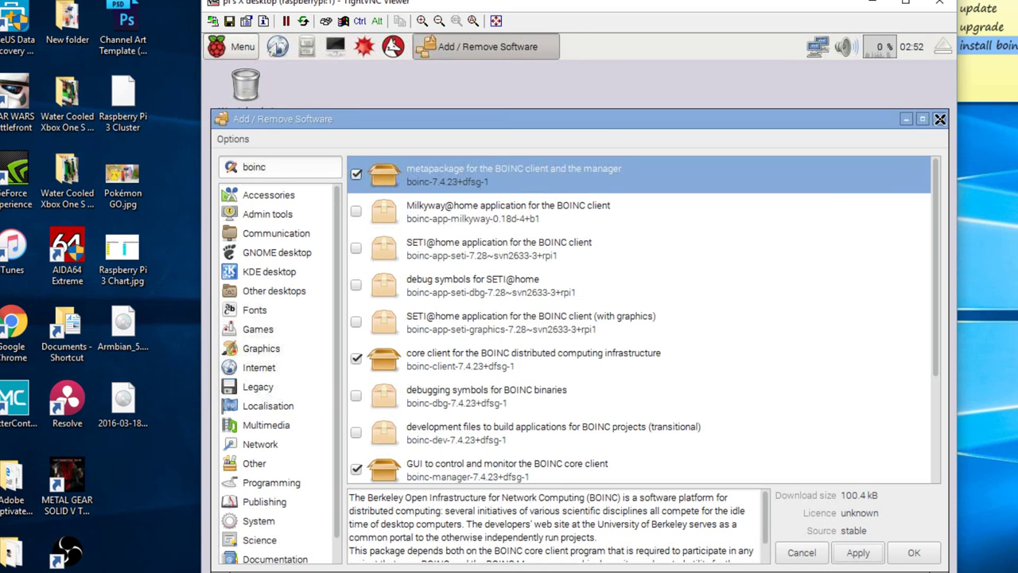
left_click(939, 119)
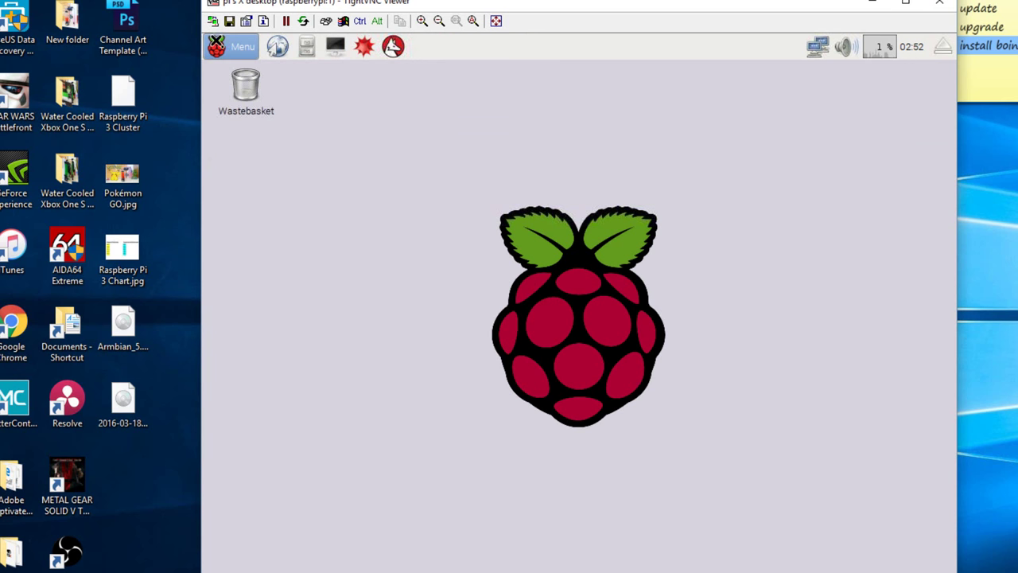
Launch BOINC Manager from the System Tools section of the Pi start menu
left_click(235, 46)
mouse_move(275, 212)
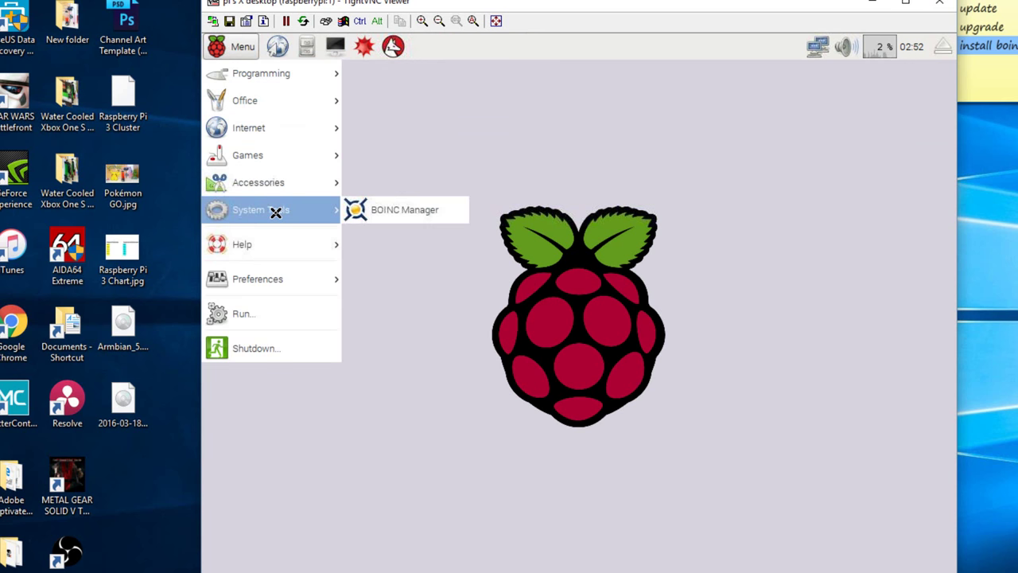
left_click(440, 213)
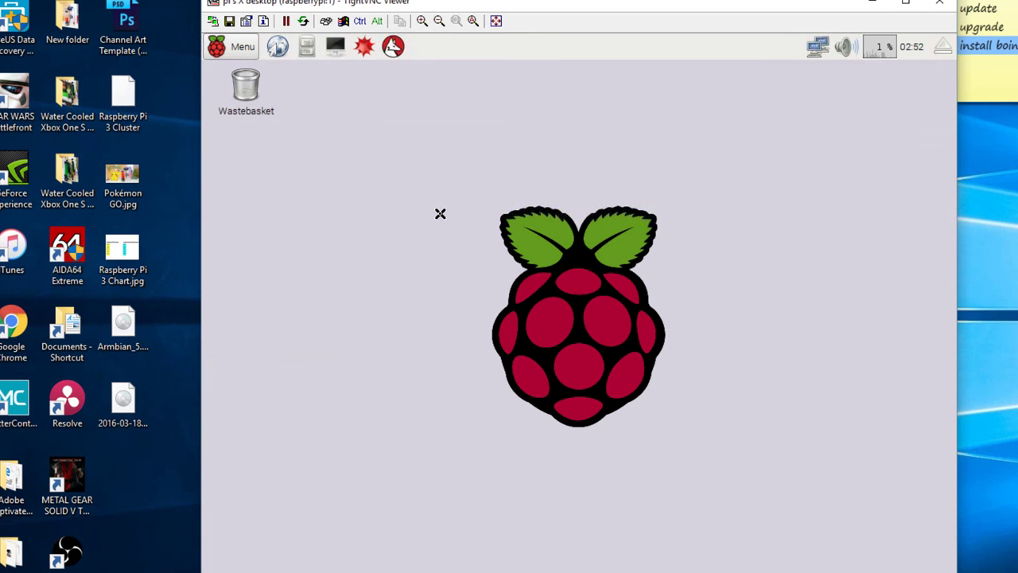
In the Add project wizard, select SETI@home from the Projects list and continue to account details
left_click(709, 485)
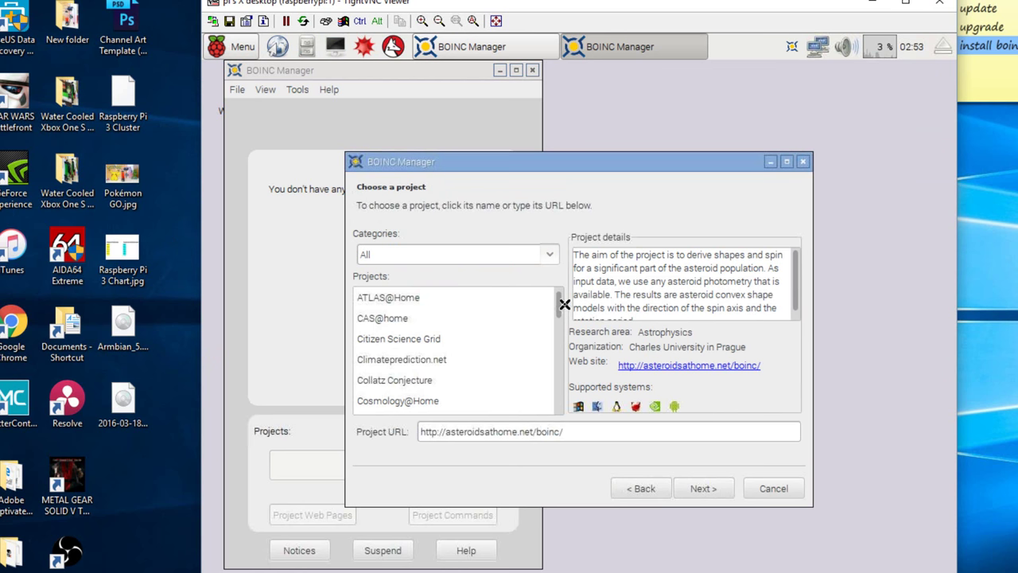
left_click_drag(560, 301, 548, 374)
left_click(392, 369)
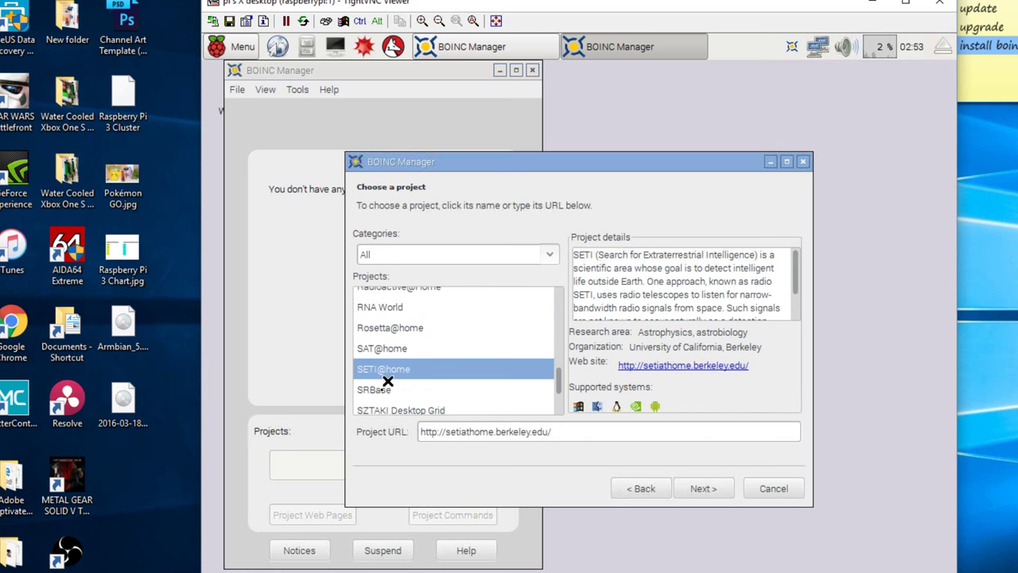
left_click(696, 489)
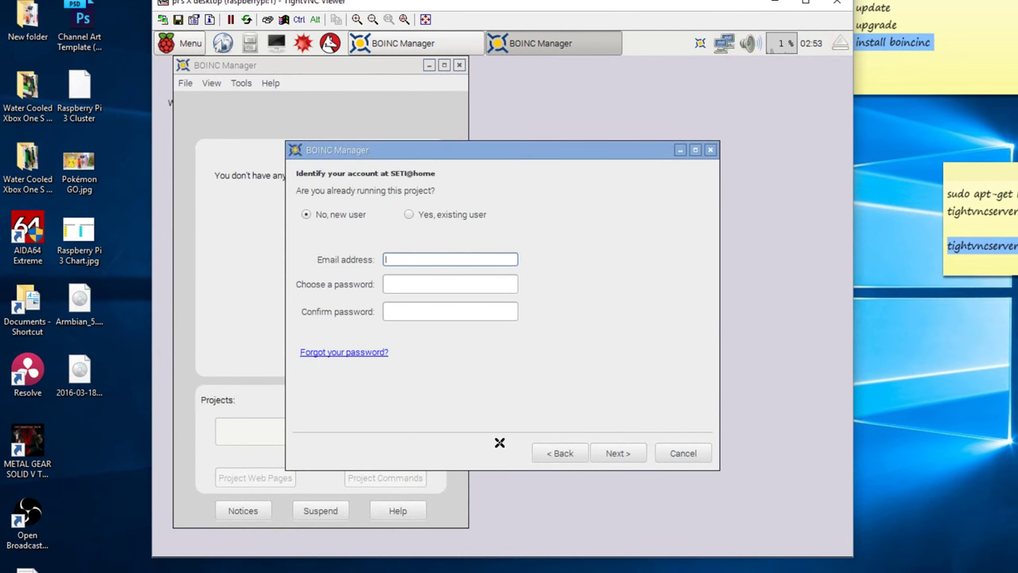
Register as a new SETI@home user with the account e-mail and password, then finish adding the project
left_click(432, 214)
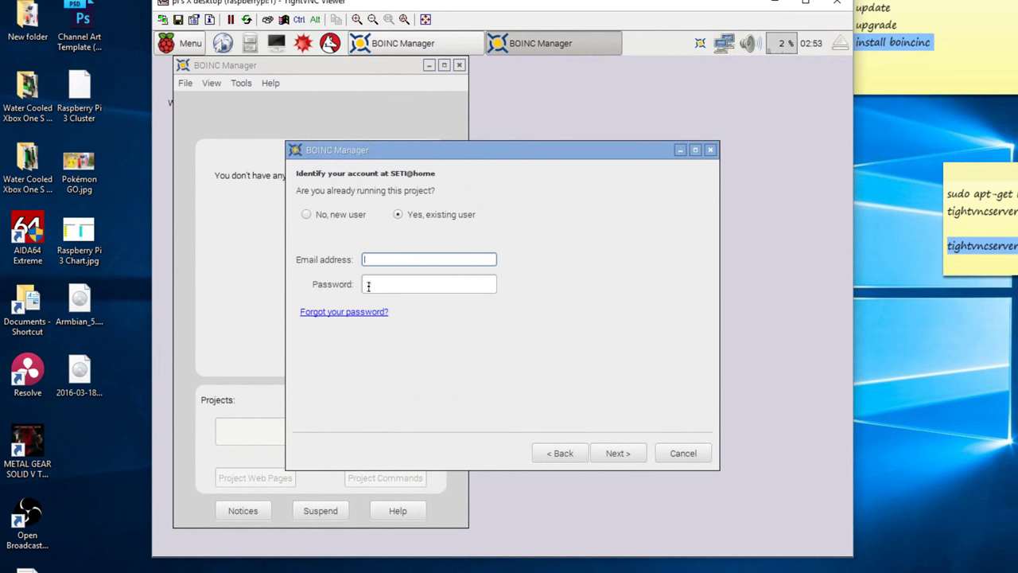
left_click(307, 216)
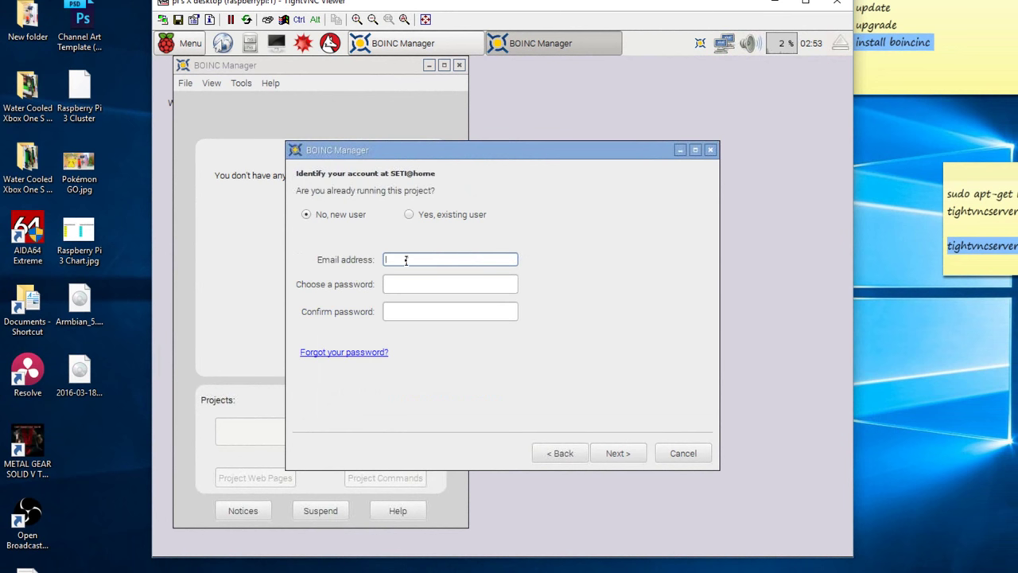
key("ctrl+v")
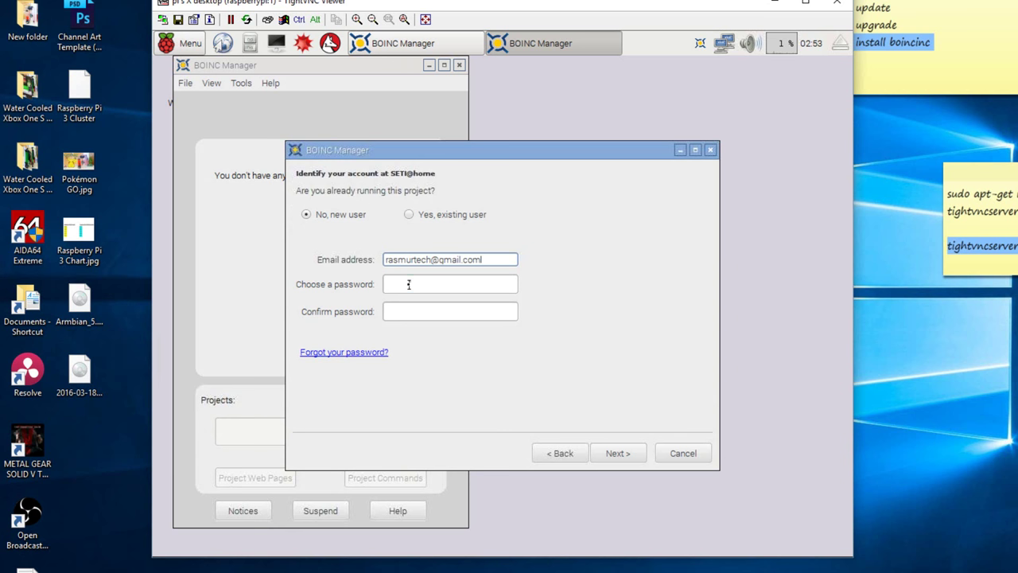
left_click(408, 284)
key("ctrl+v")
left_click(447, 313)
key("ctrl+v")
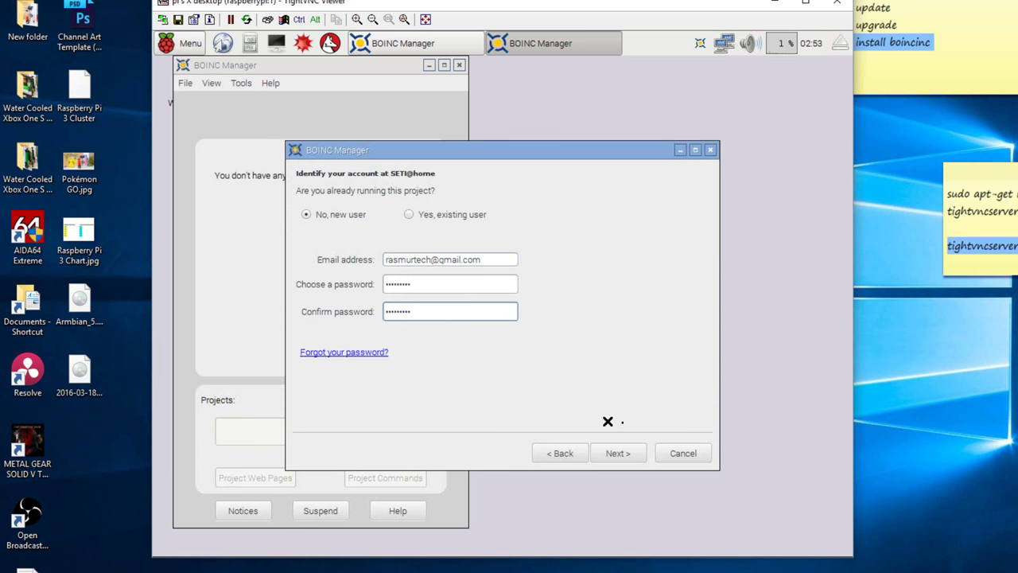
left_click(613, 453)
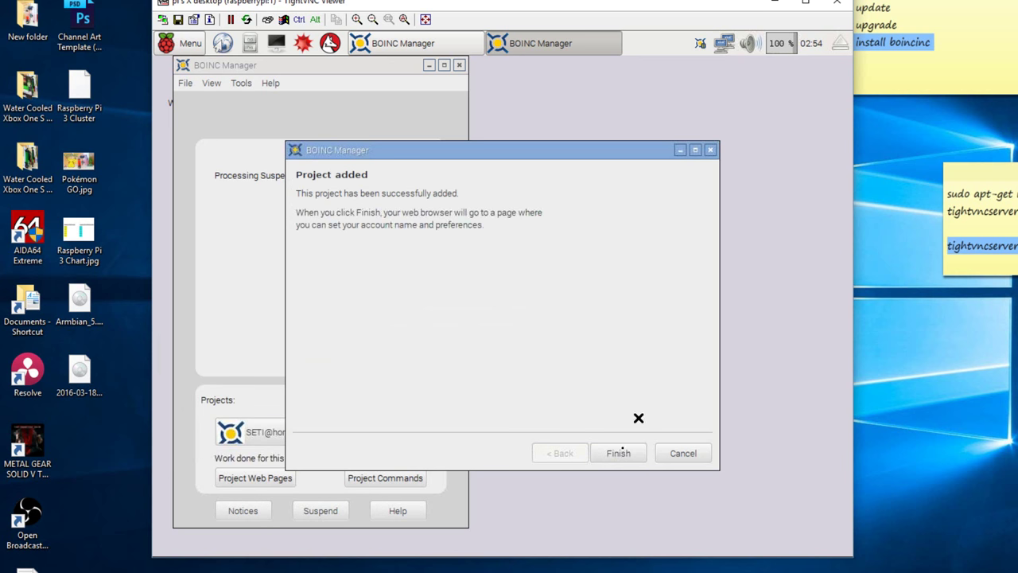
left_click(614, 454)
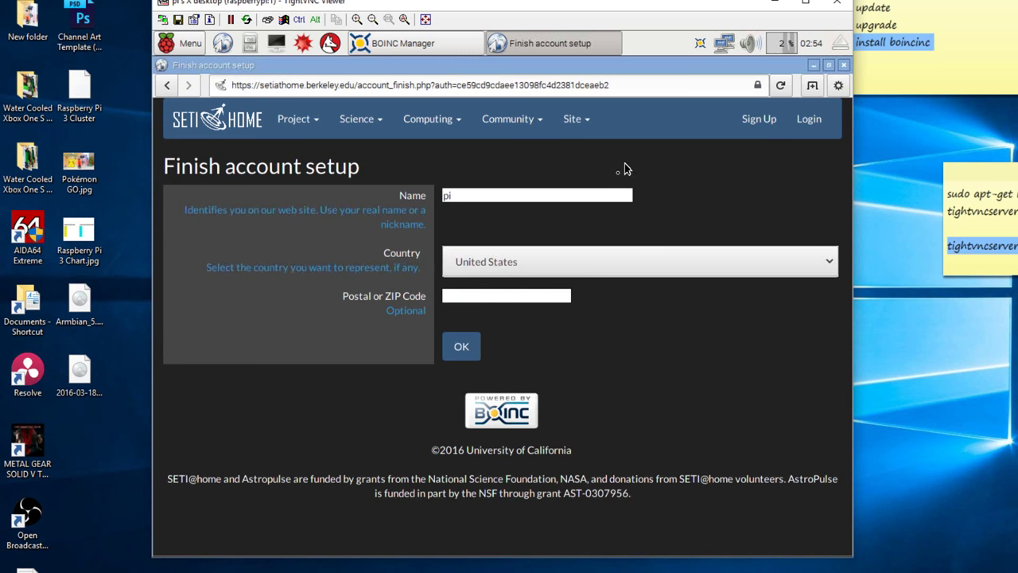
Enter a new display name for the SETI@home account, save it, and close the Find a team page
left_click(469, 196)
type("rasmurt")
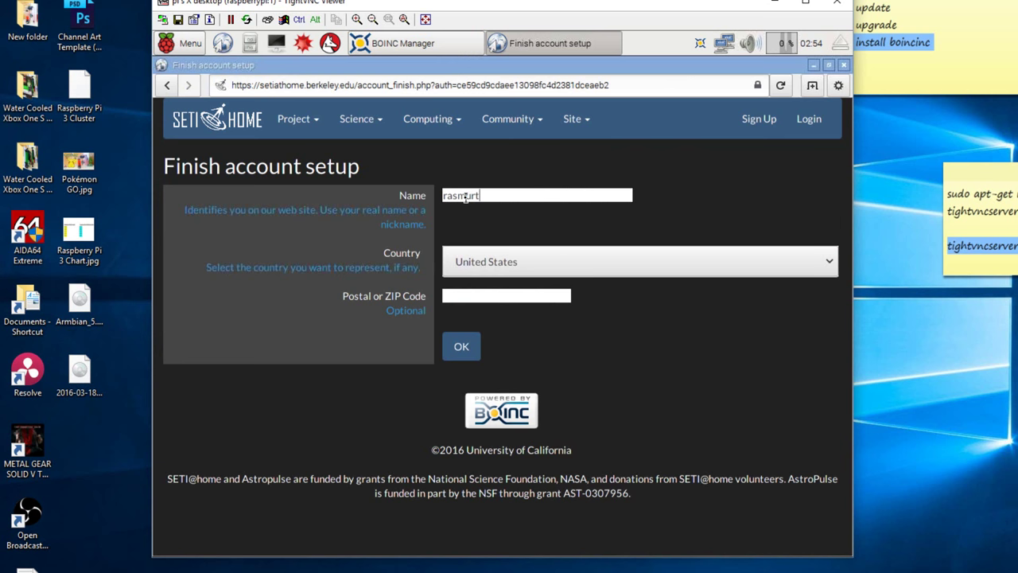
type("ech-Seti")
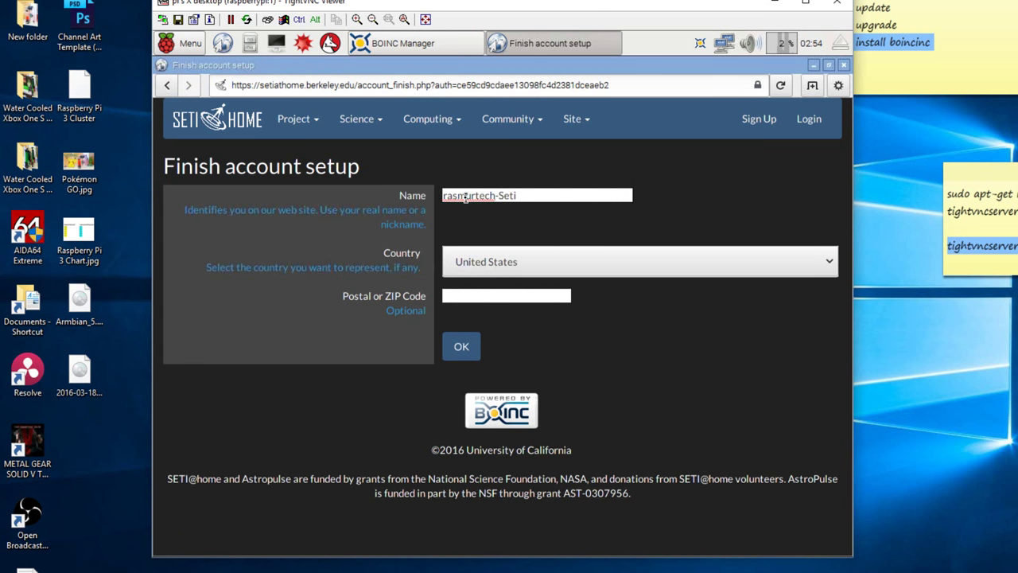
type("@g")
type("home")
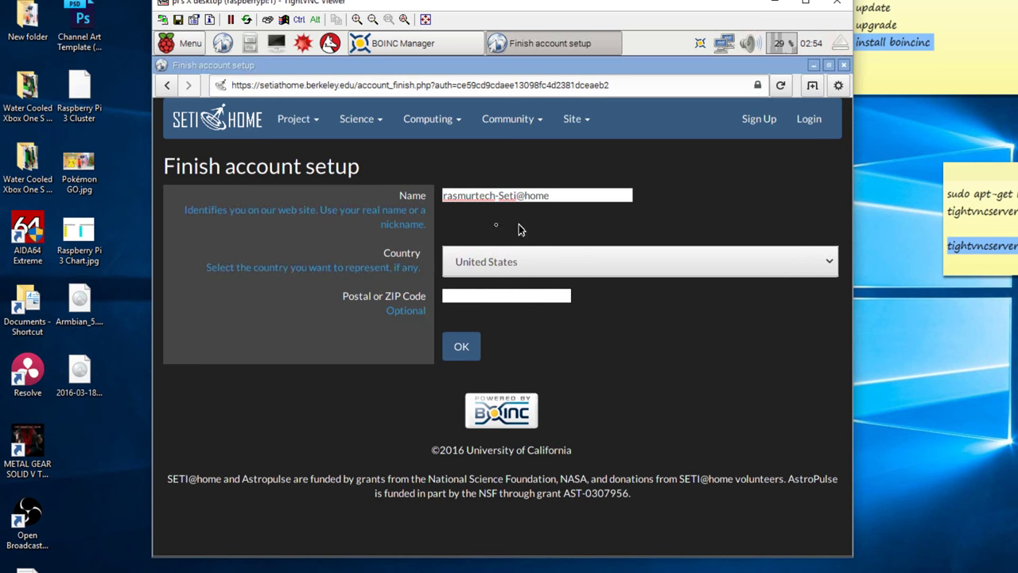
left_click(461, 347)
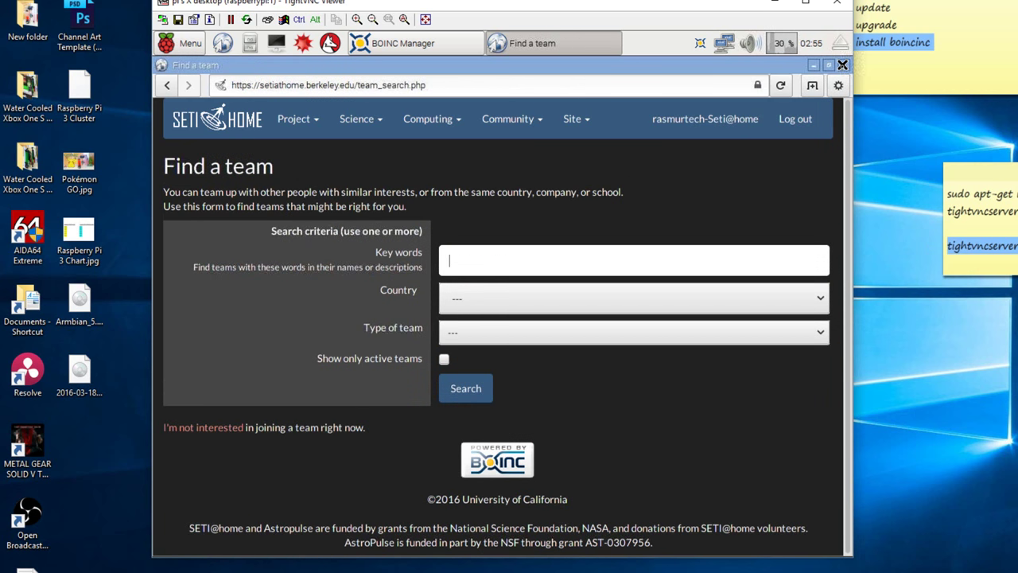
left_click(842, 65)
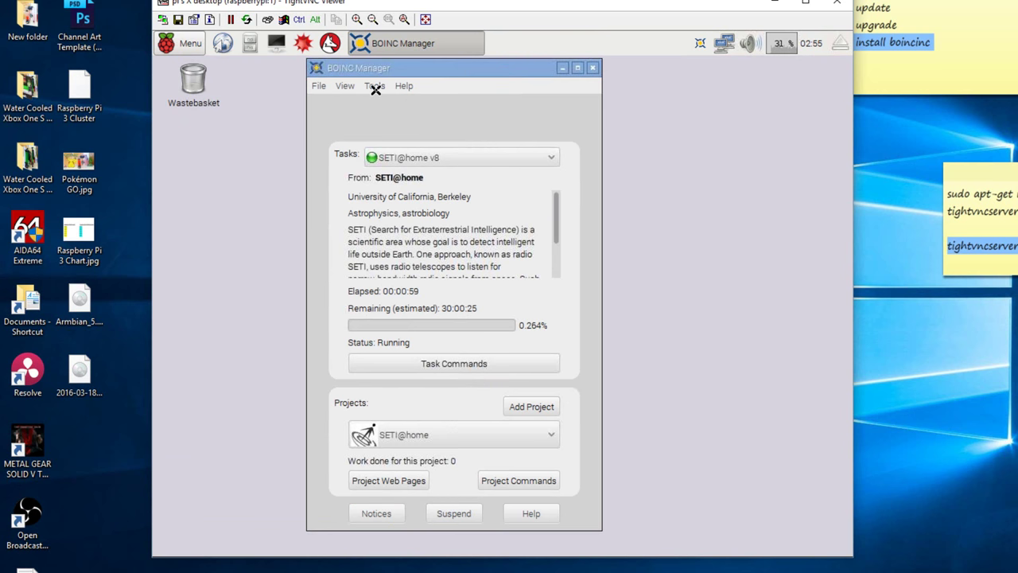
Switch BOINC Manager to Advanced View and select SETI@home in the Projects tab
left_click(349, 85)
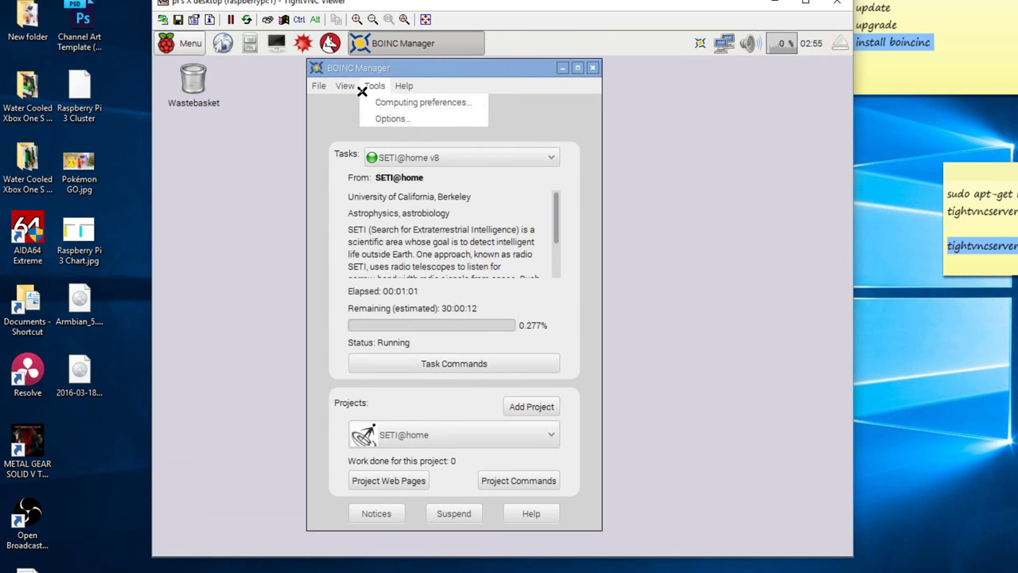
left_click(377, 102)
left_click_drag(330, 63, 402, 80)
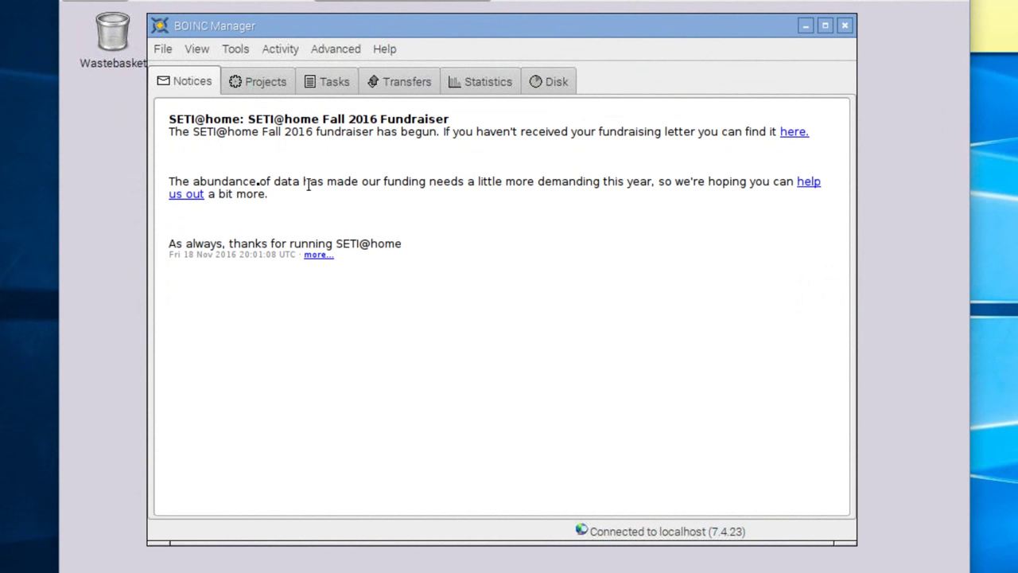
left_click(248, 83)
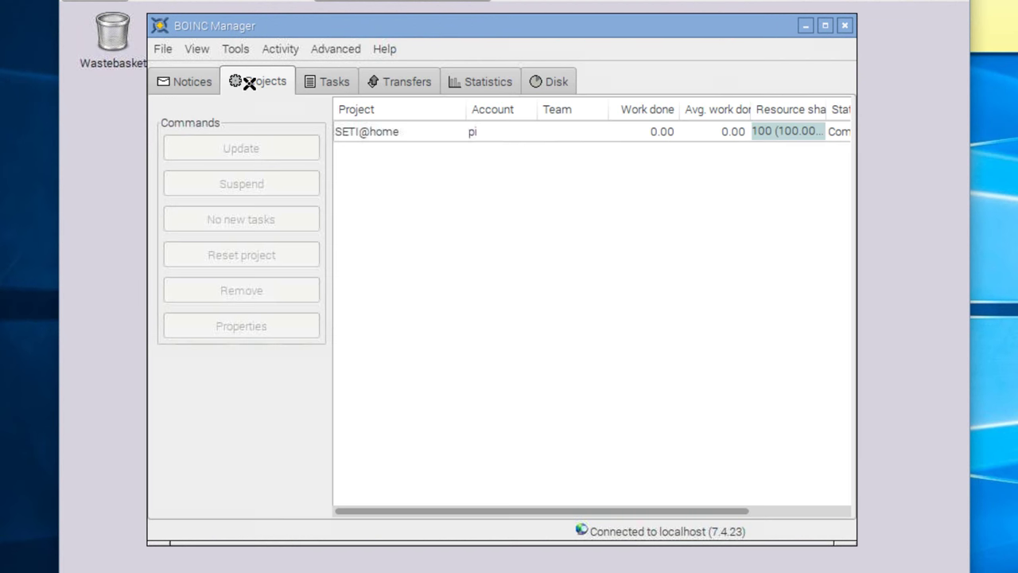
left_click(606, 132)
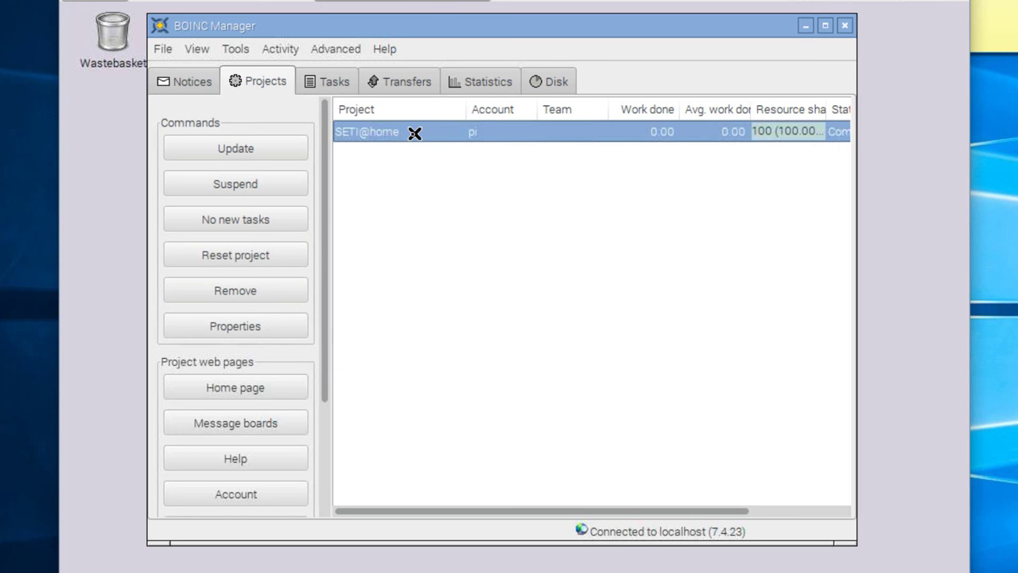
Select the running SETI@home task in the Tasks tab, showing 0.351% progress
left_click(326, 81)
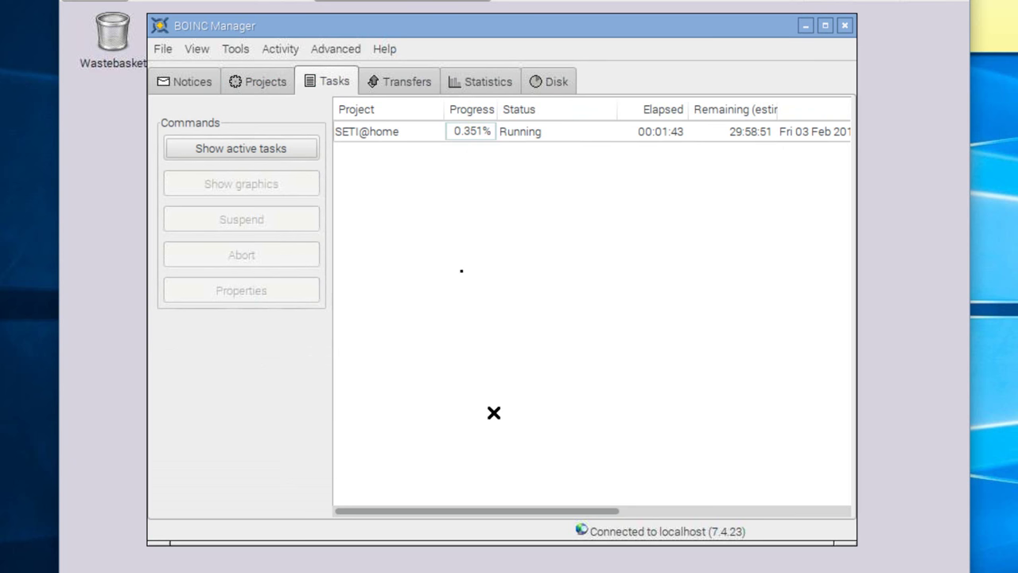
left_click(403, 137)
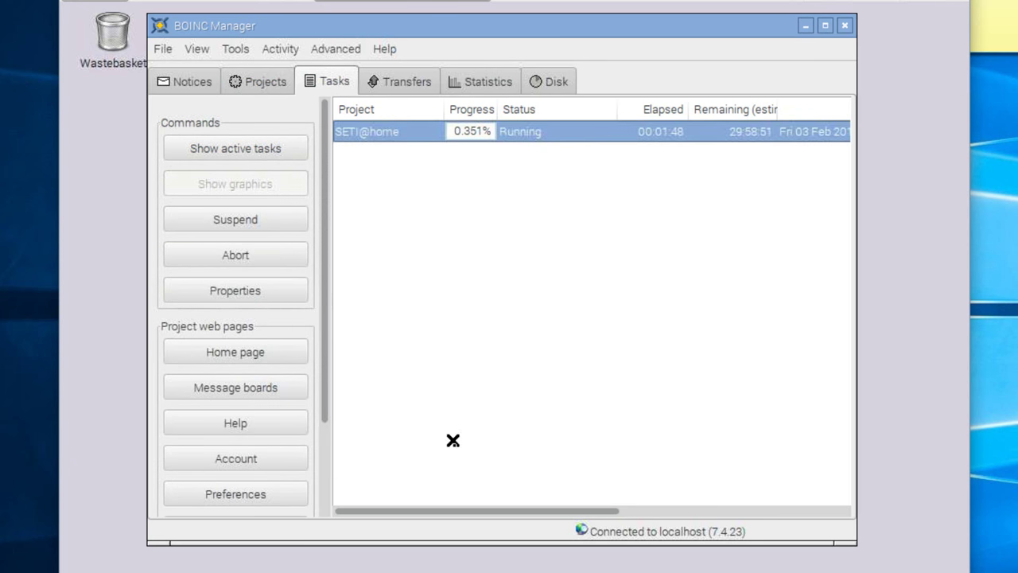